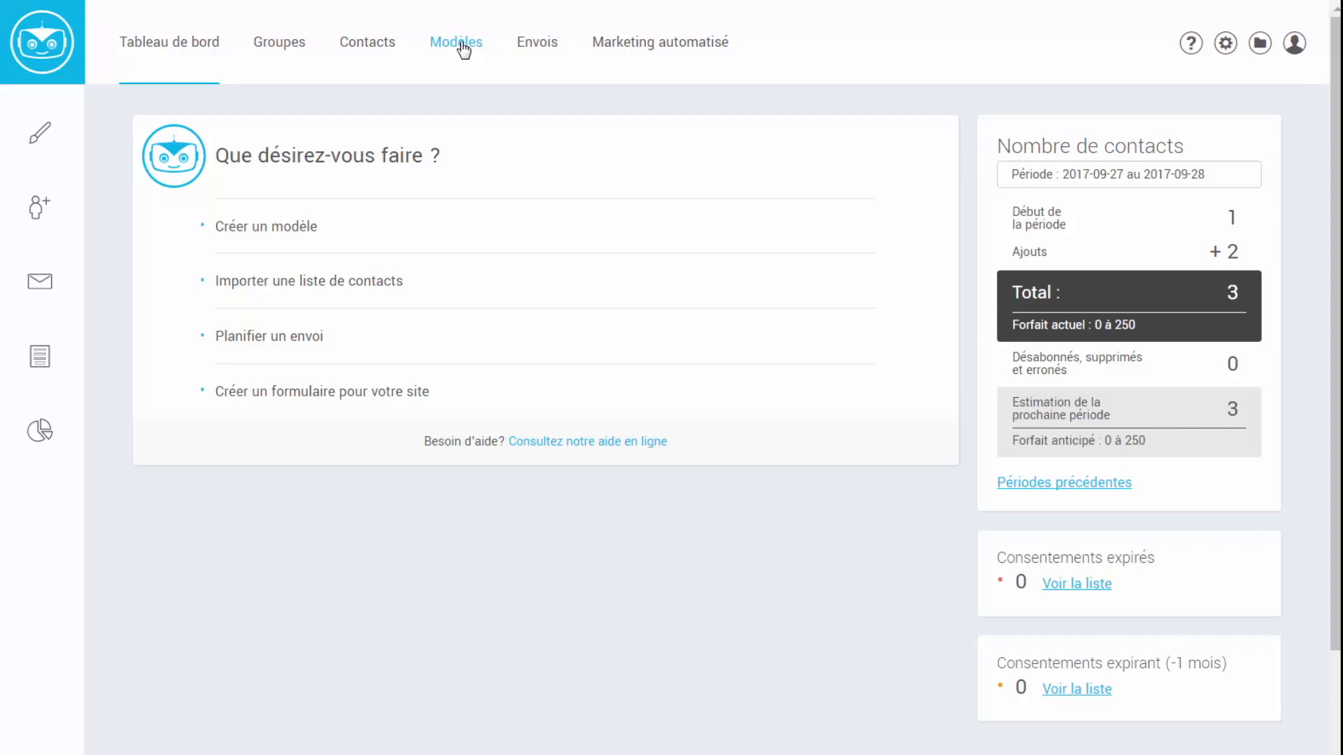
# - Create a new template from the popular predesigned LOGOTYPE layout with the beach towel, sunglasses and starfish banner
pyautogui.click(41, 135)
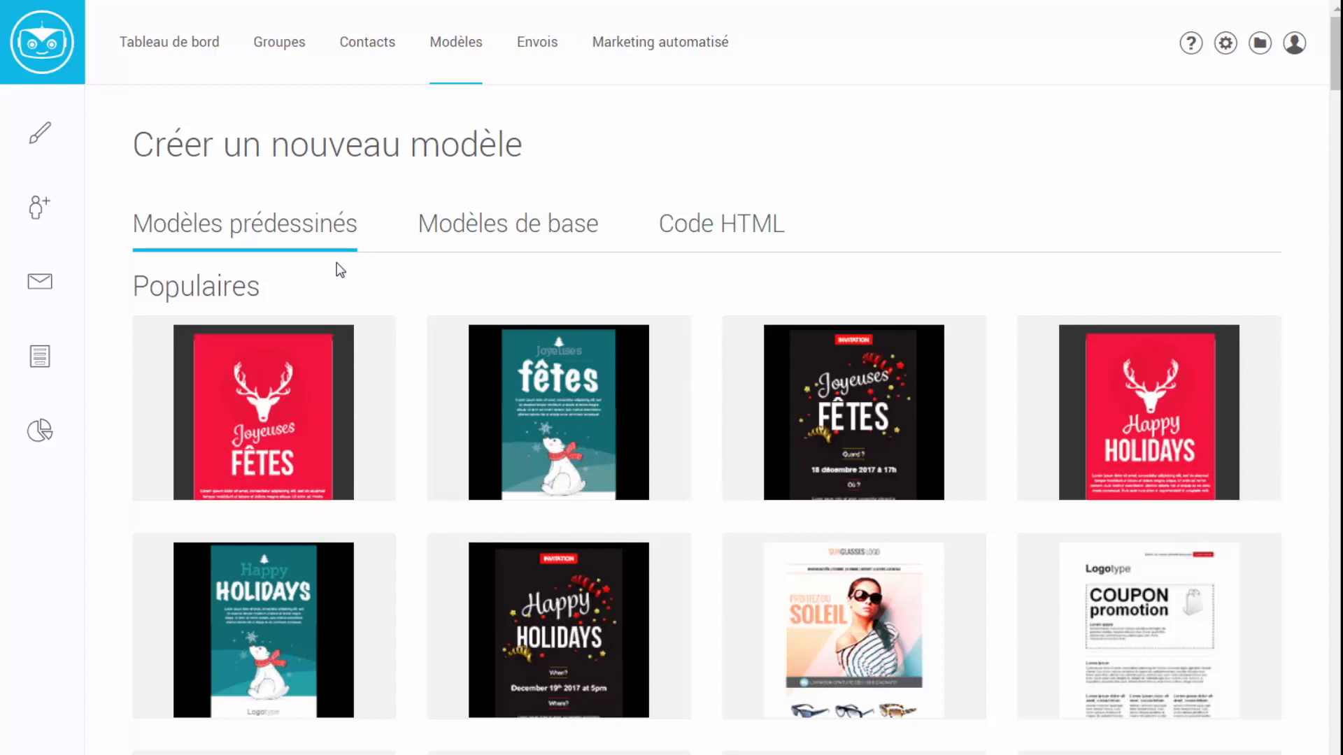
pyautogui.click(523, 244)
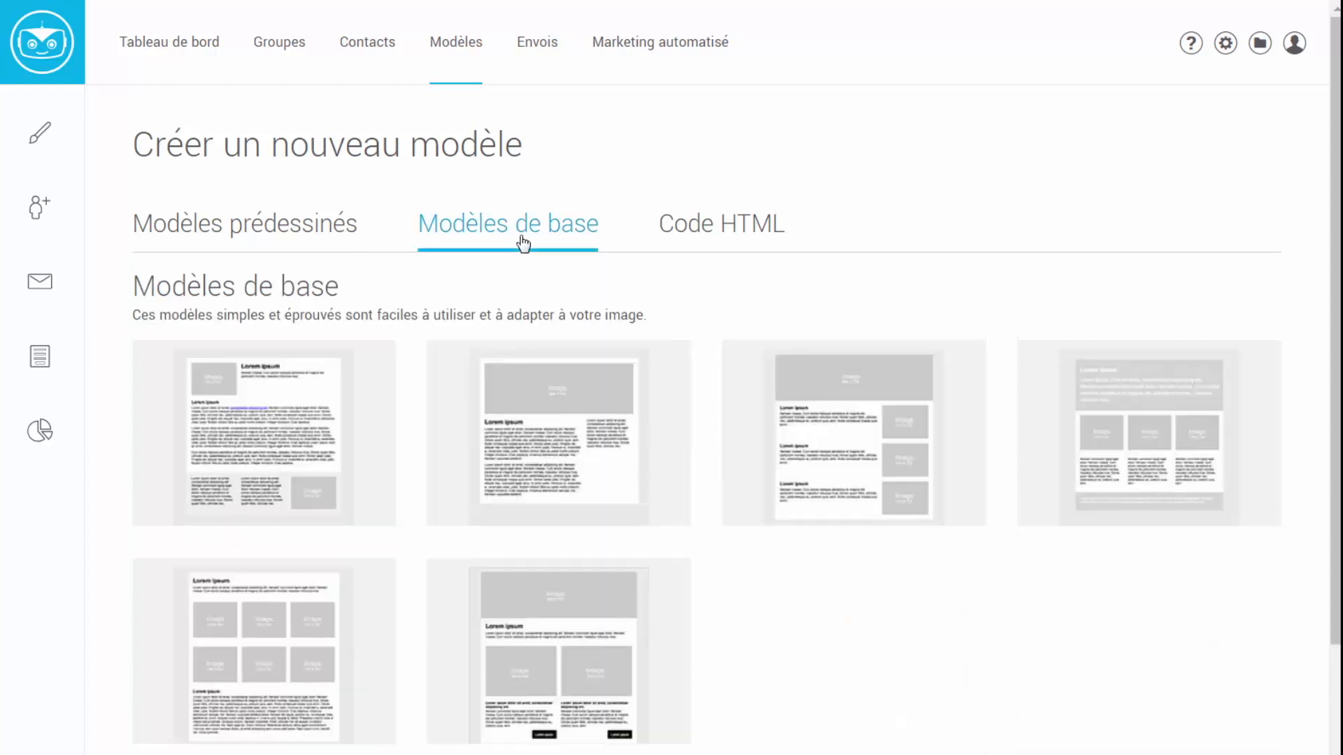
pyautogui.click(696, 246)
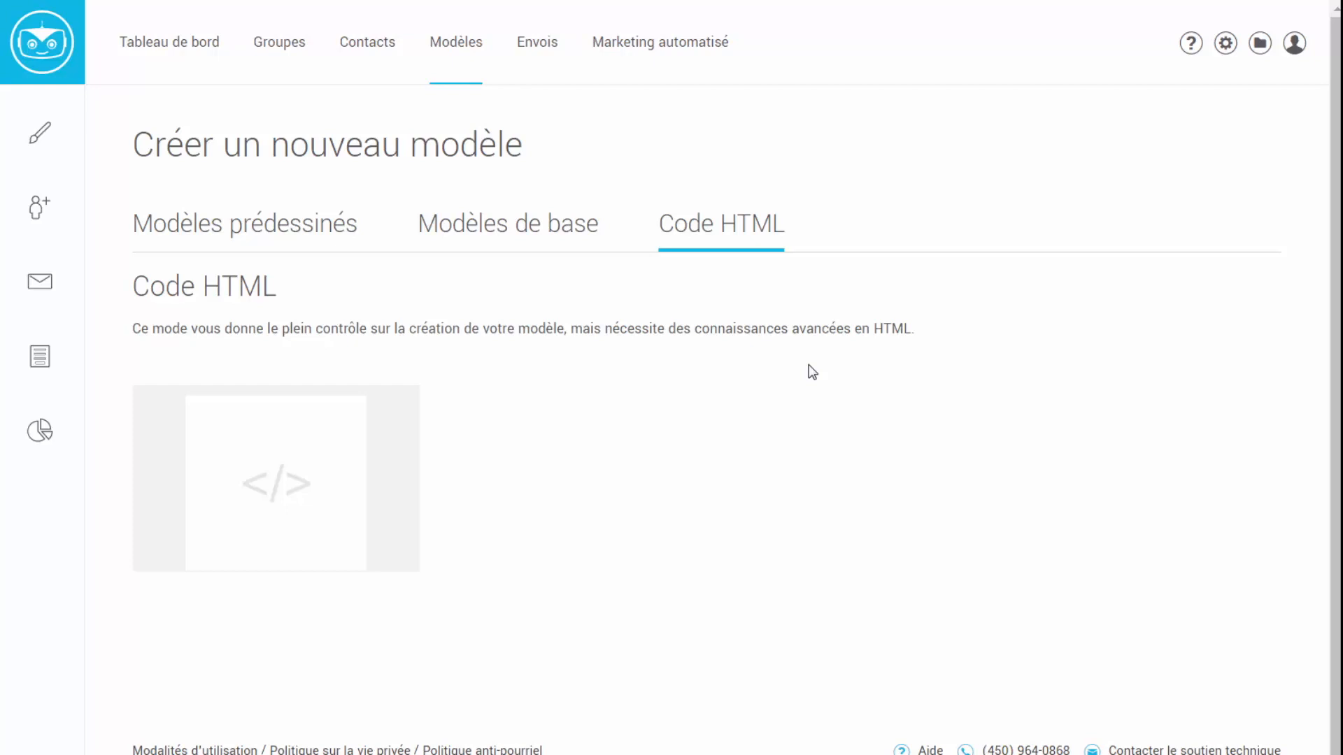
pyautogui.click(286, 236)
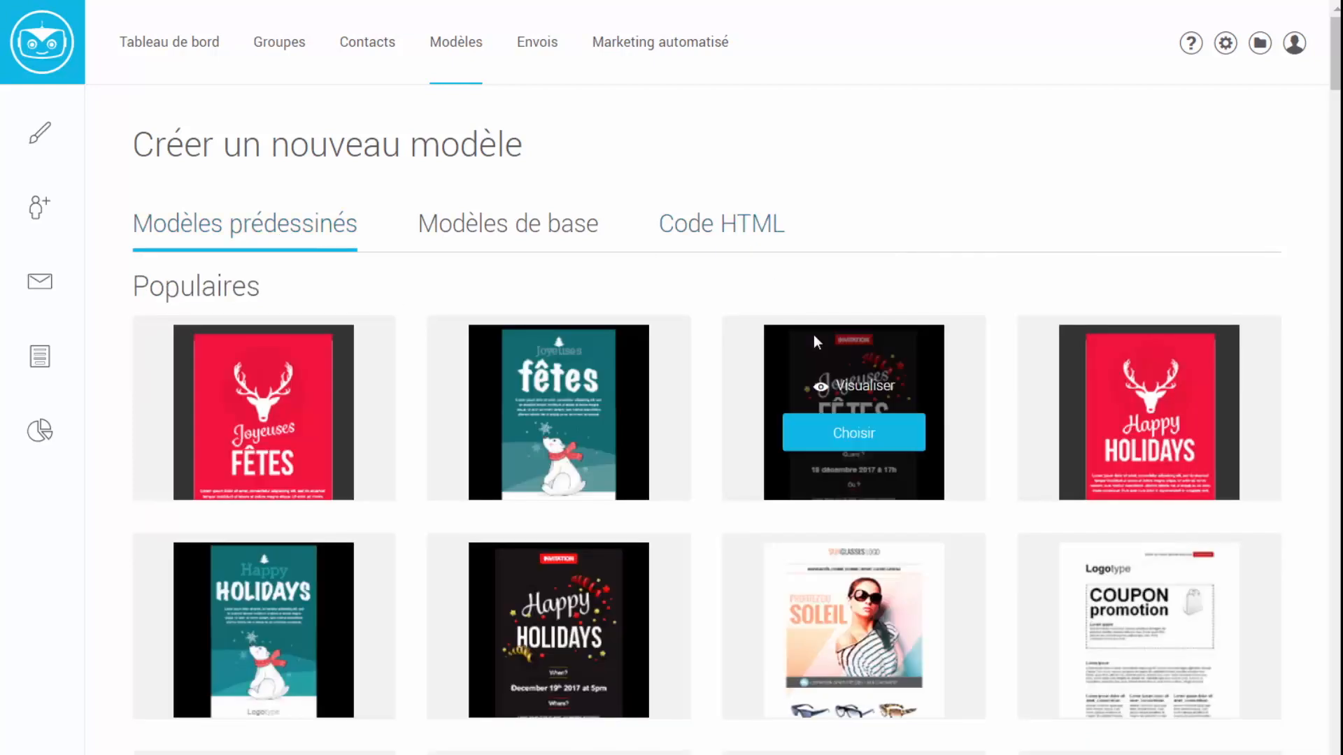
pyautogui.scroll(-5, 813, 335)
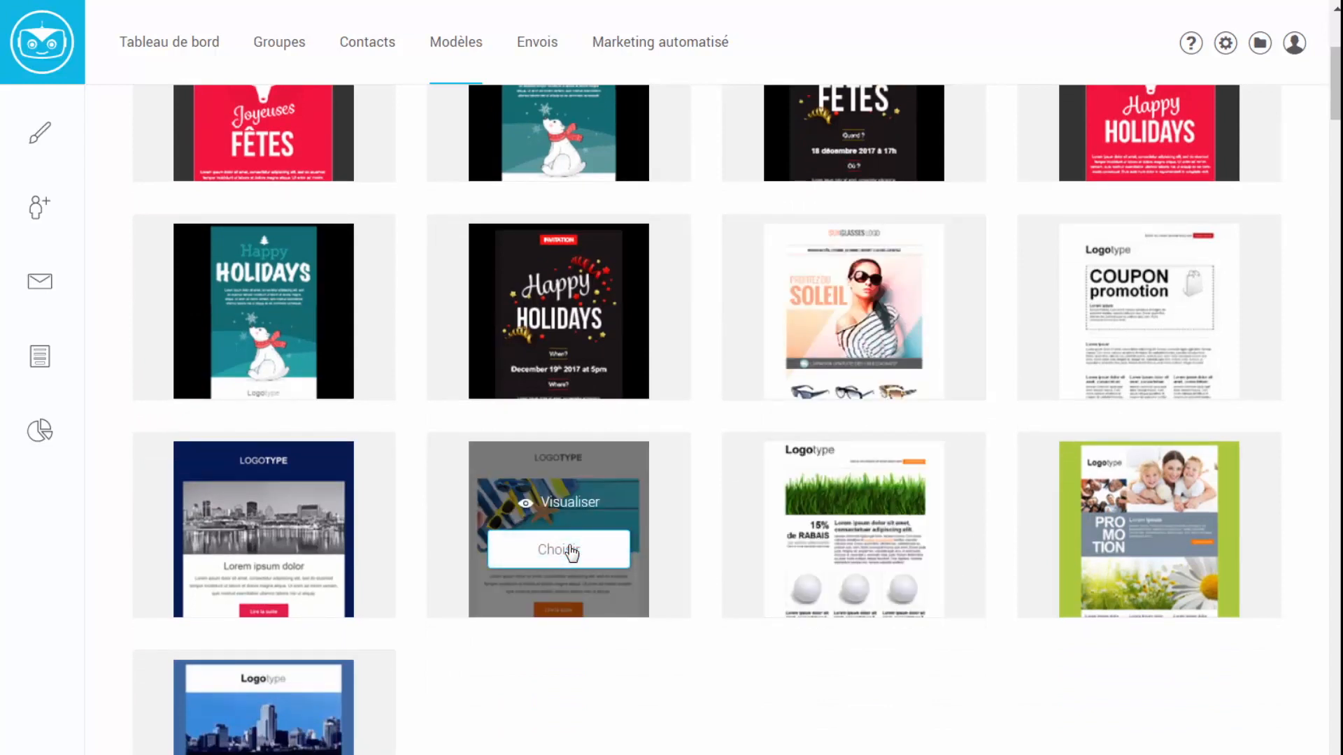
pyautogui.click(571, 551)
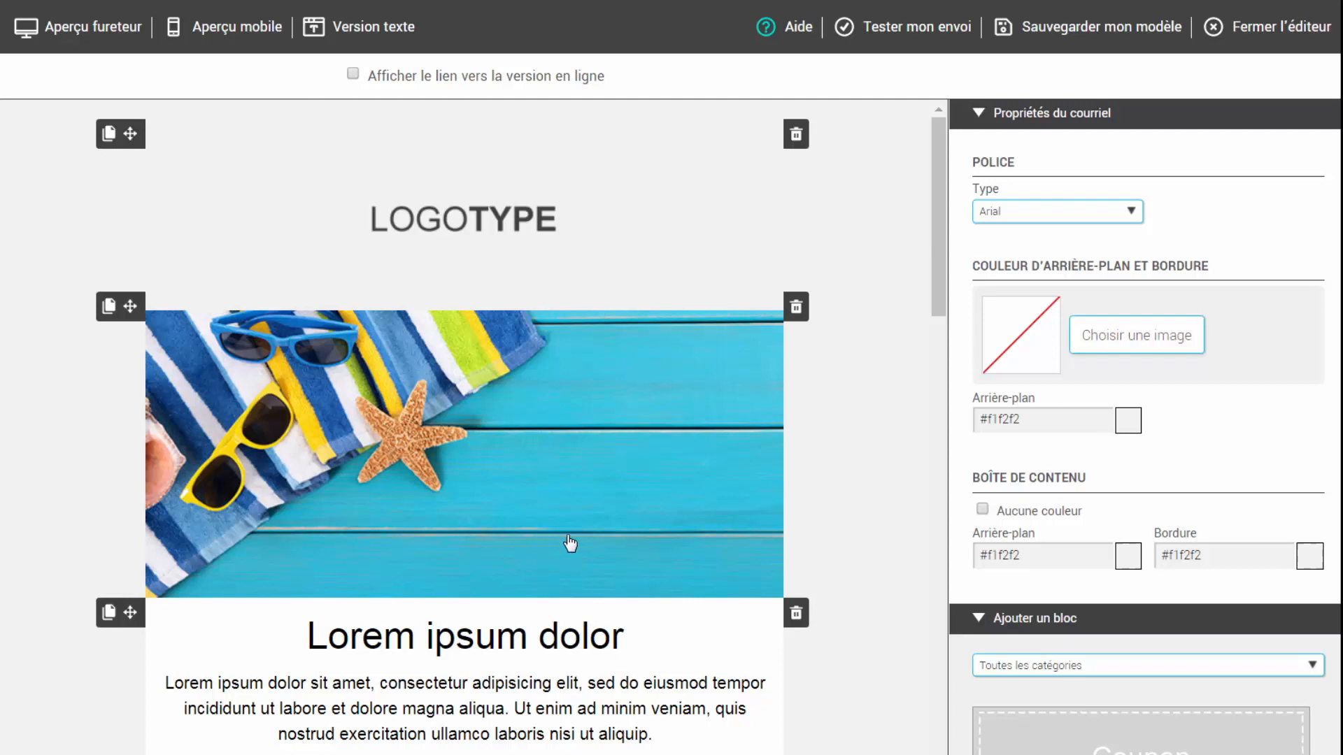
# - Replace the LOGOTYPE placeholder image with the round CyberImpact_M… robot logo from the Images folder
pyautogui.click(475, 231)
pyautogui.scroll(-3, 1119, 552)
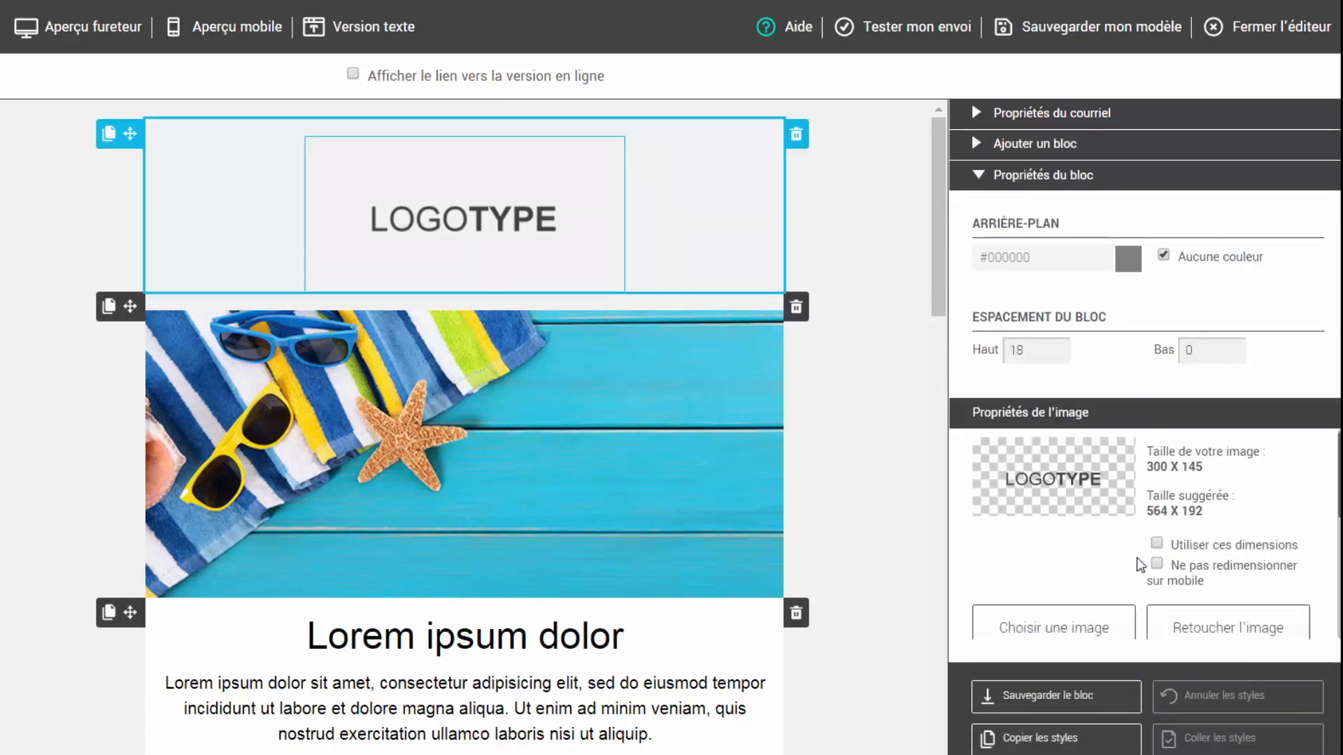
pyautogui.click(1070, 533)
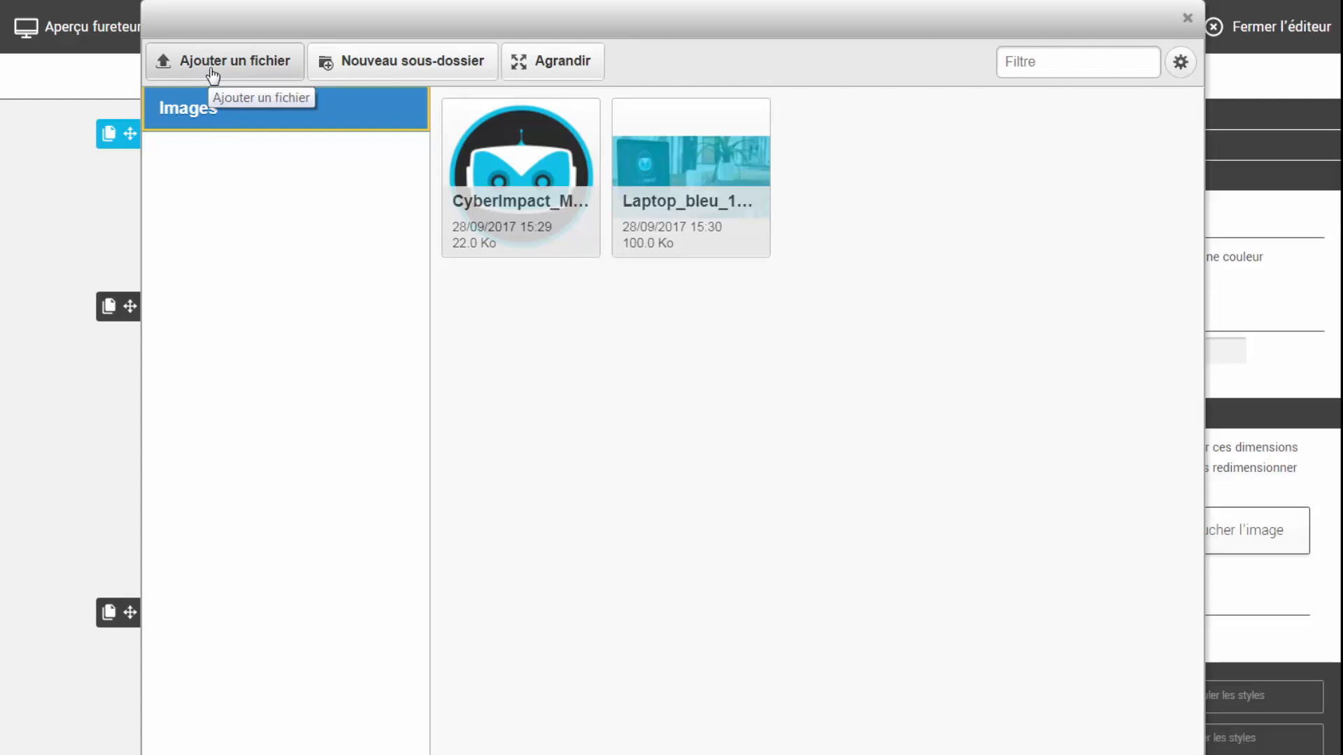
pyautogui.click(542, 176)
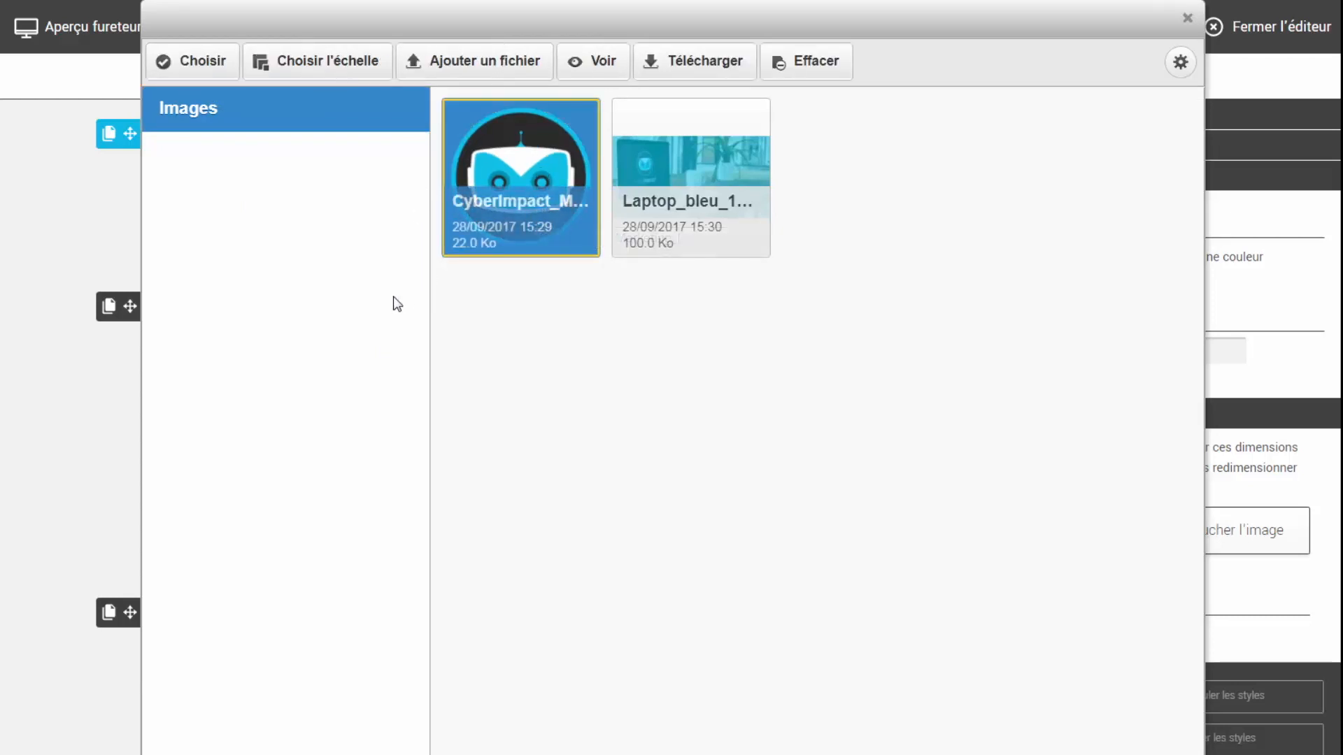
pyautogui.click(202, 70)
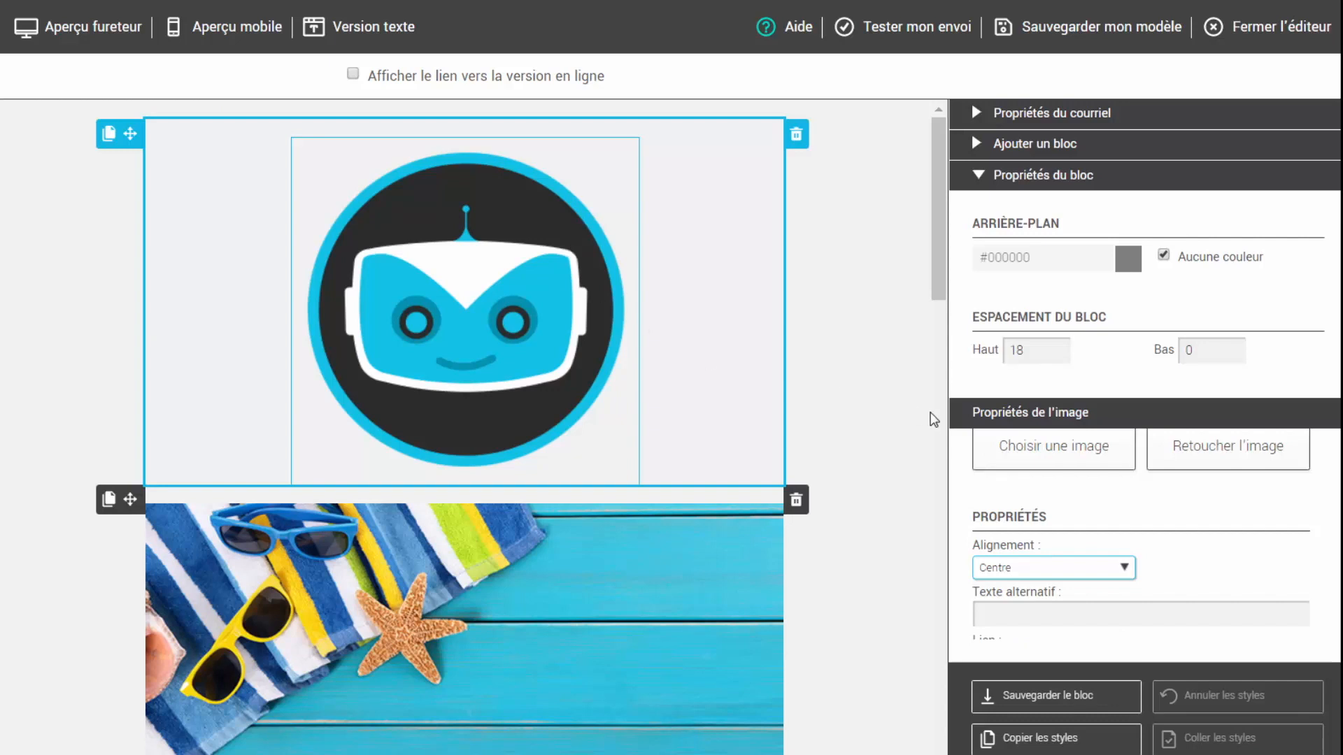
pyautogui.doubleClick(560, 312)
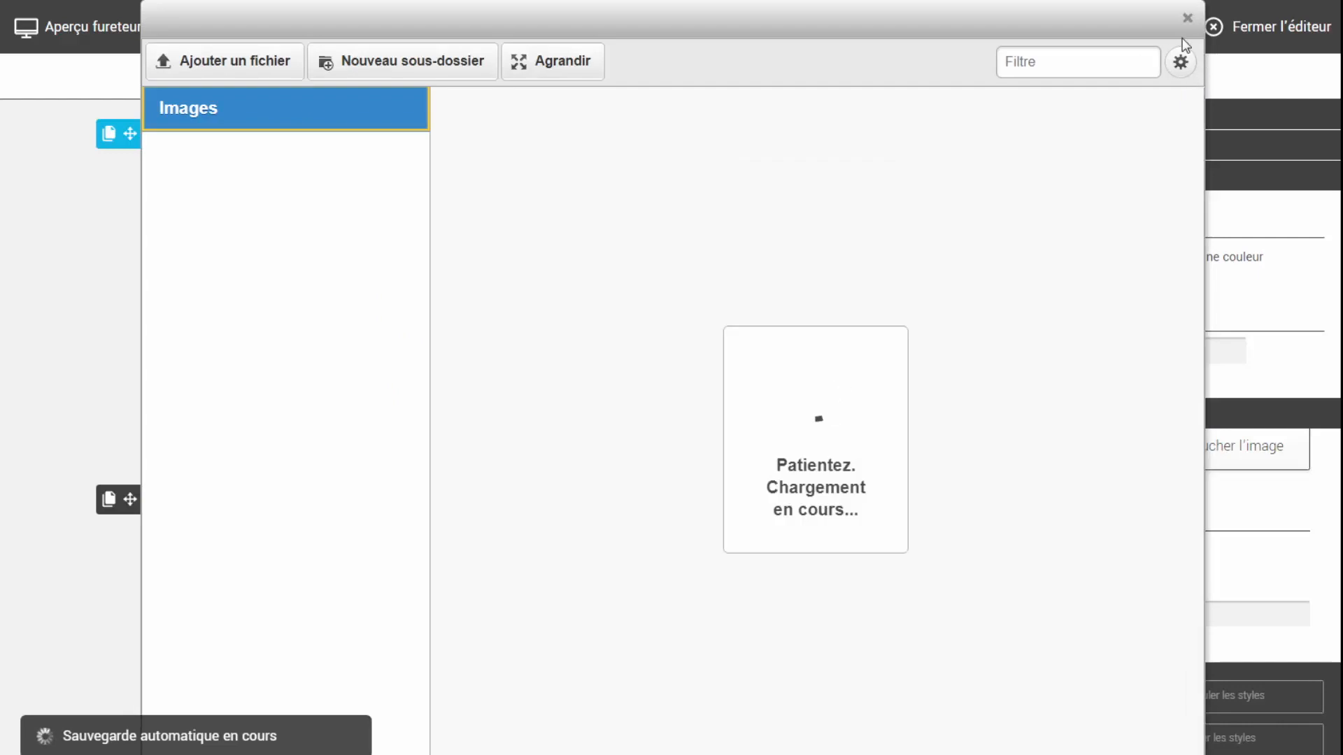
pyautogui.click(1187, 19)
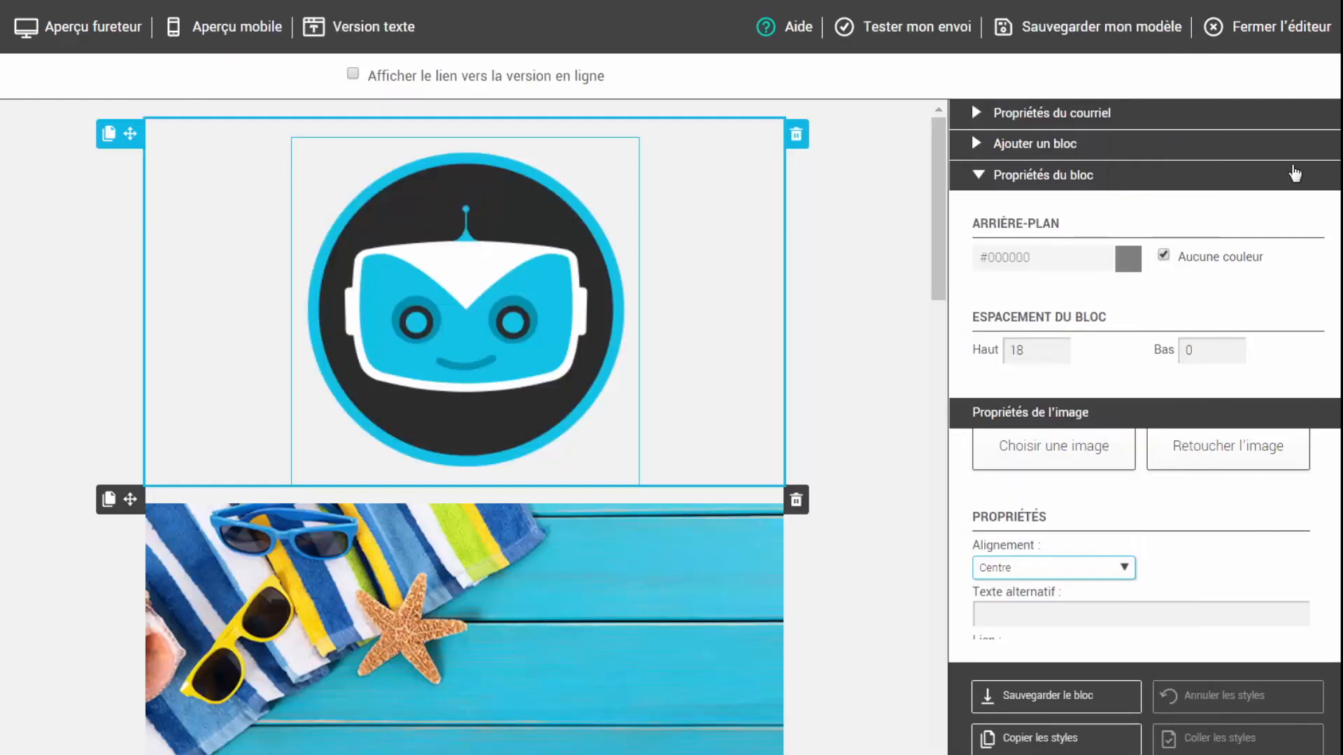
# - Retouch the robot logo by resizing it to 200 x 200 with locked proportions, and save the image
pyautogui.click(1246, 475)
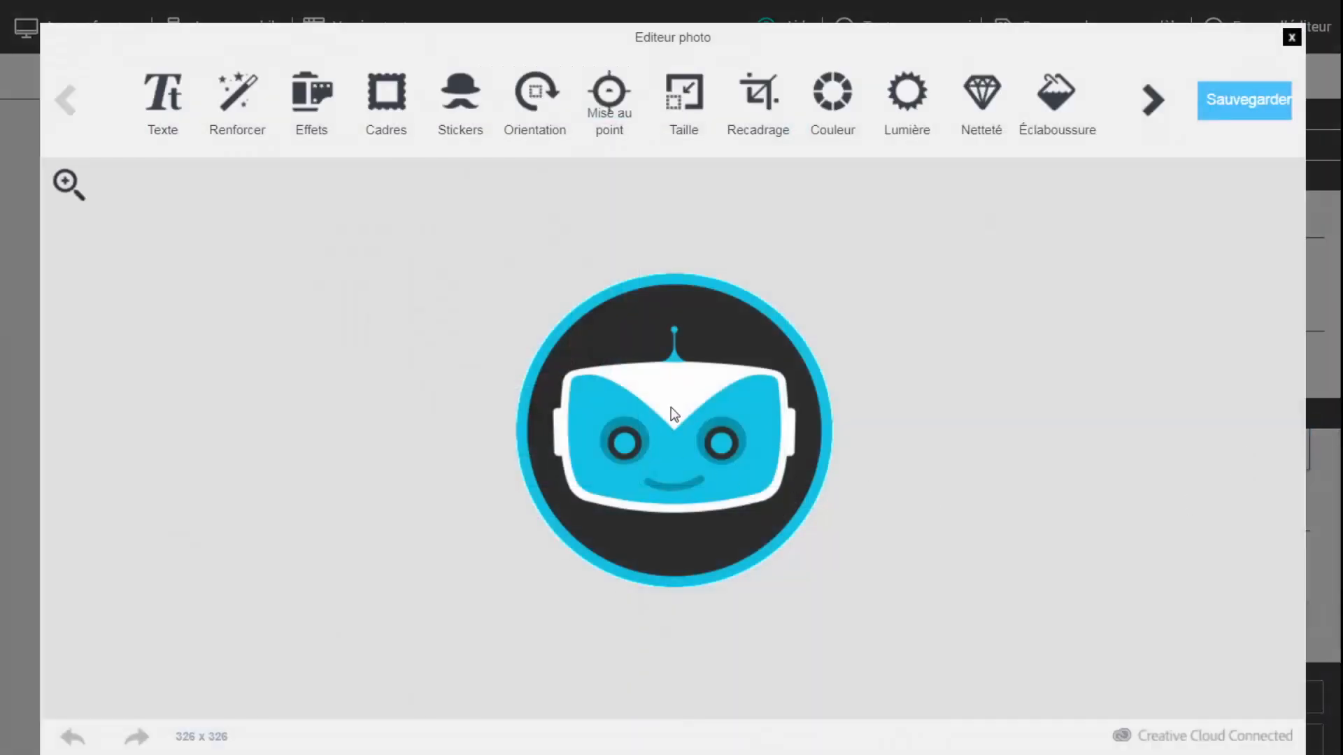
pyautogui.click(684, 95)
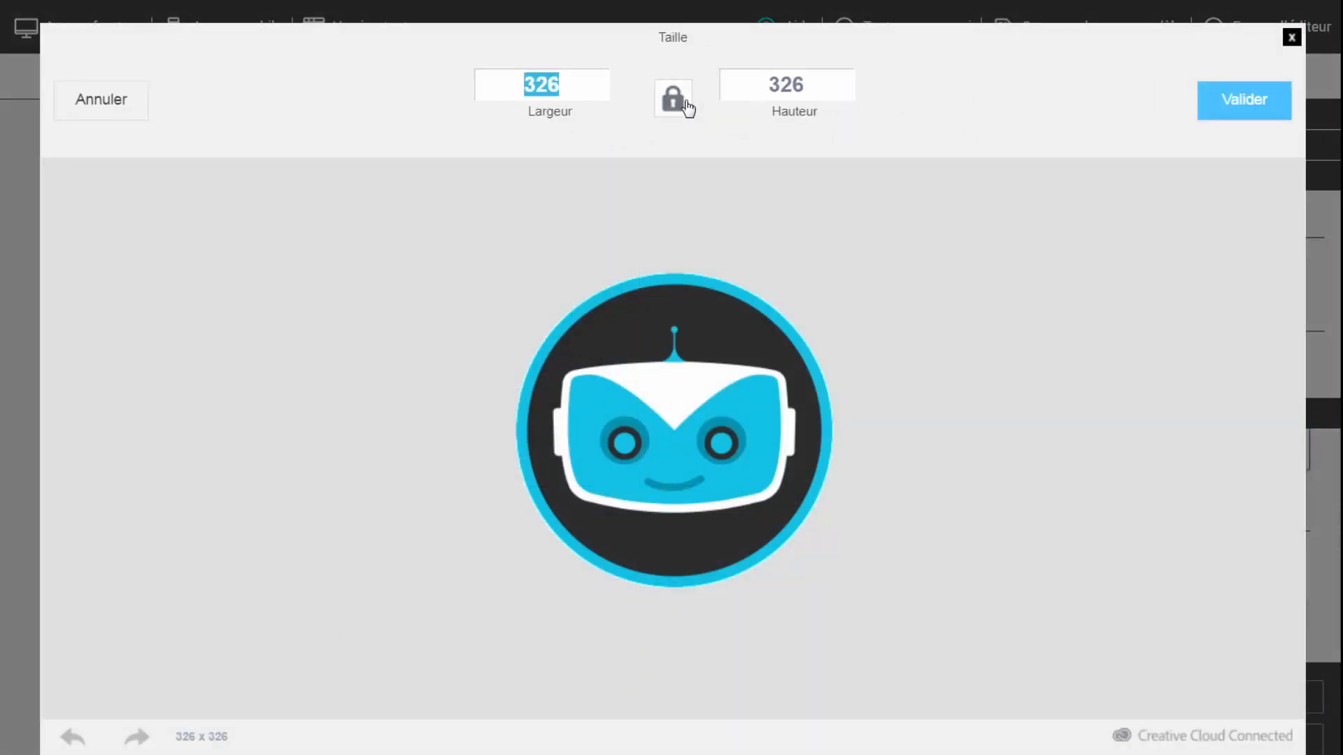
pyautogui.write('200')
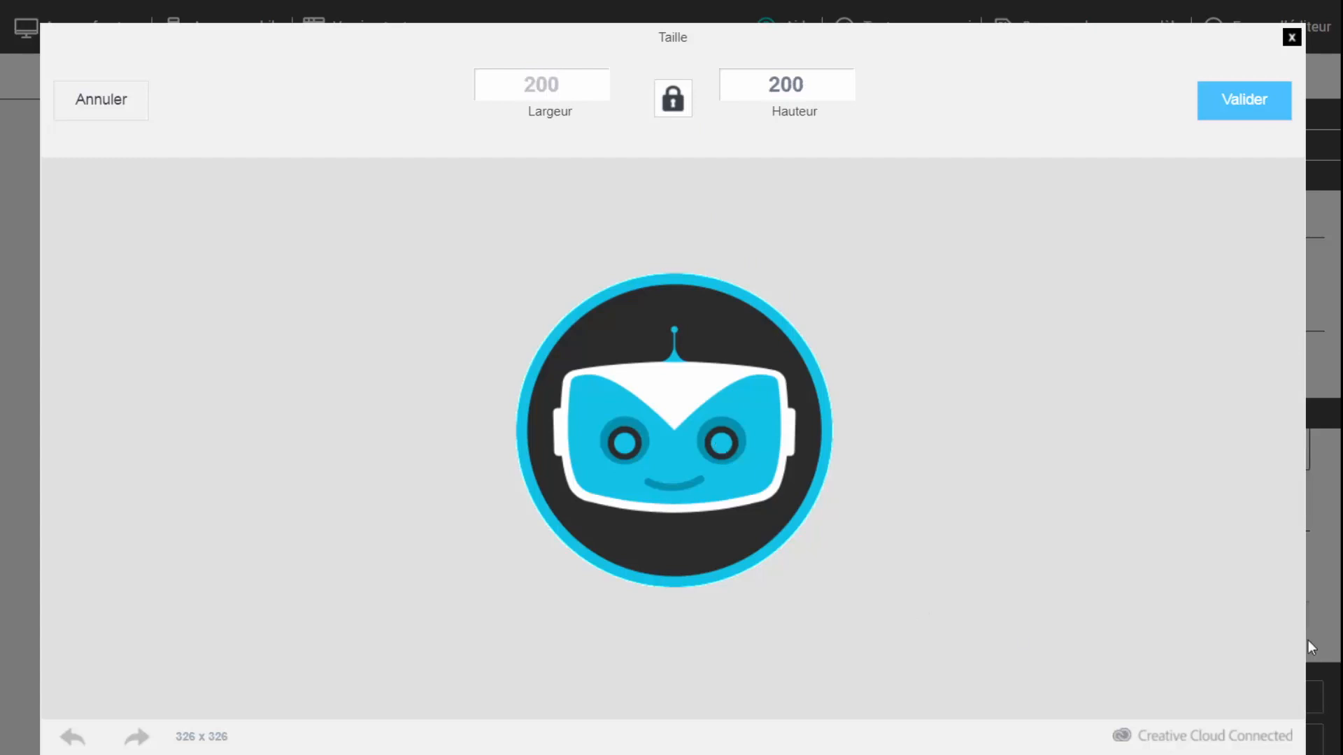
pyautogui.click(1248, 117)
pyautogui.click(1251, 116)
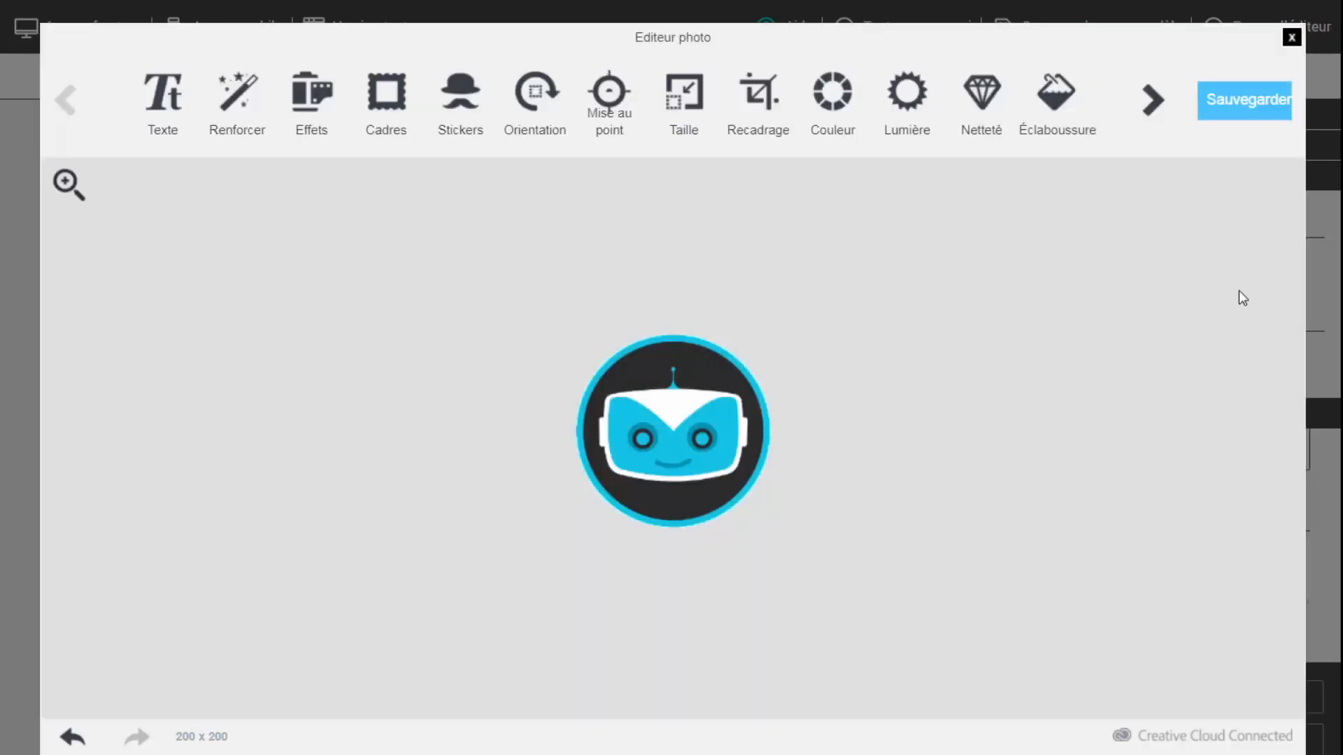
pyautogui.click(1292, 37)
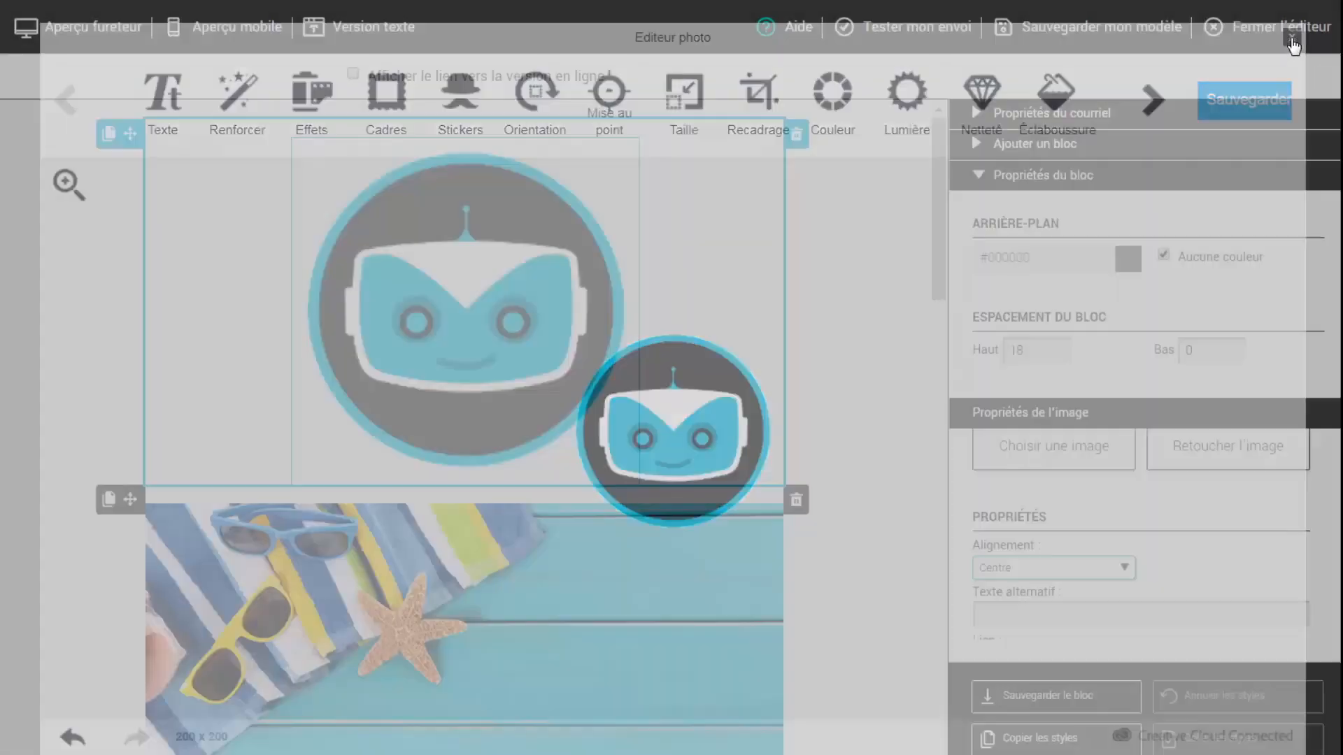
pyautogui.click(884, 276)
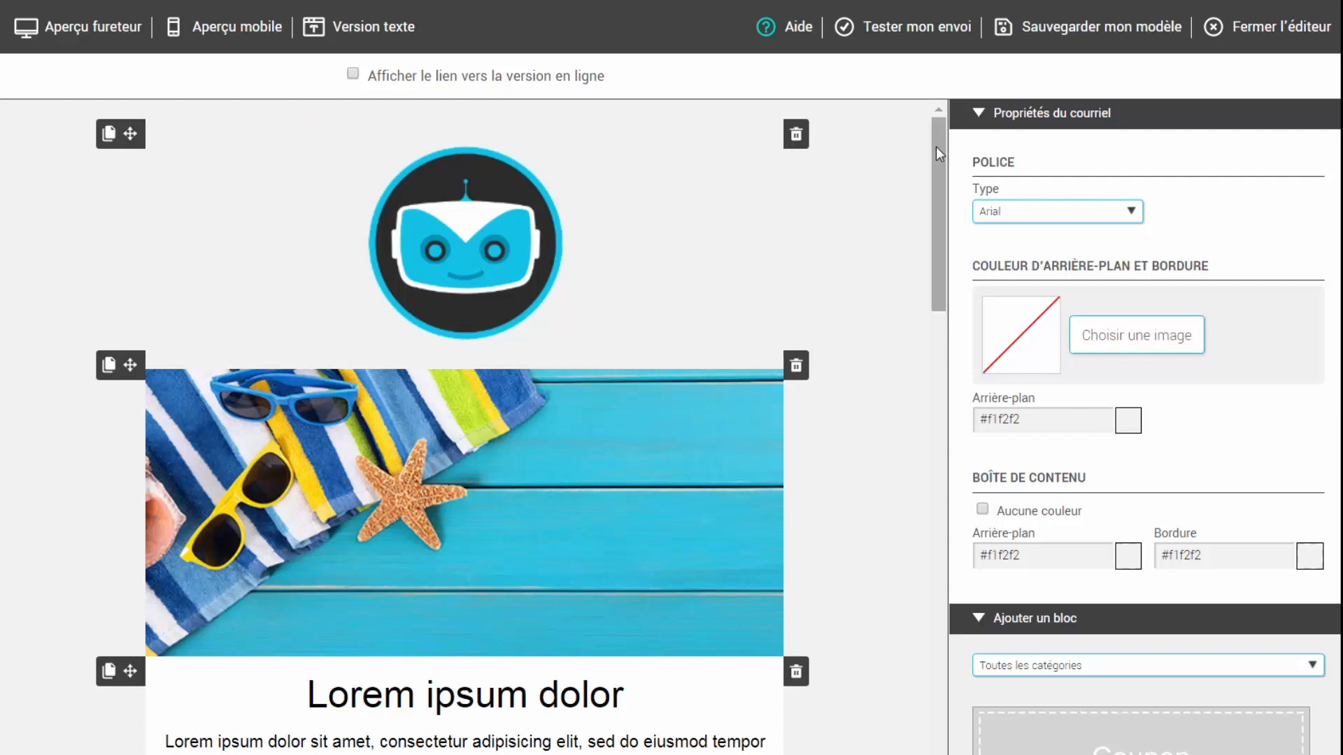
# - Replace the beach banner below the logo with the Laptop_bleu_1… image from the Images folder
pyautogui.scroll(-1, 937, 150)
pyautogui.scroll(-1, 937, 184)
pyautogui.scroll(1, 936, 168)
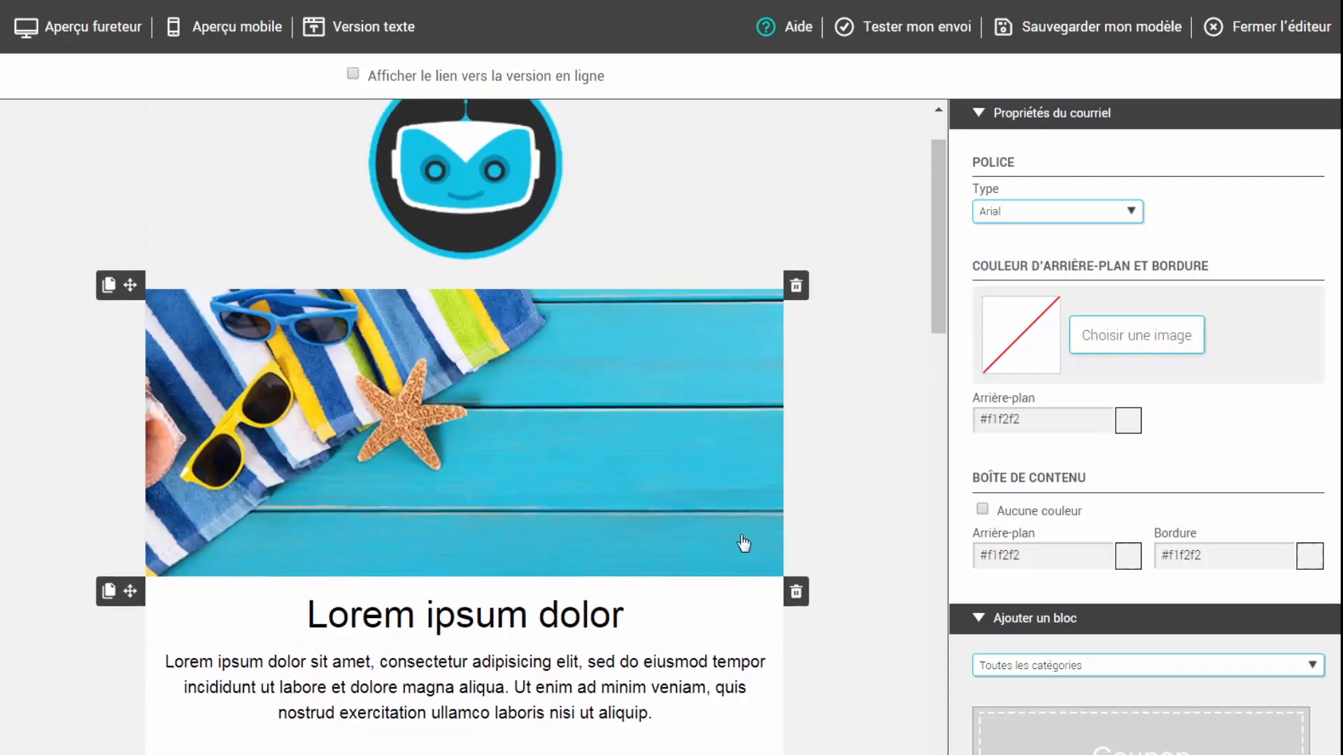
pyautogui.click(505, 475)
pyautogui.click(1075, 635)
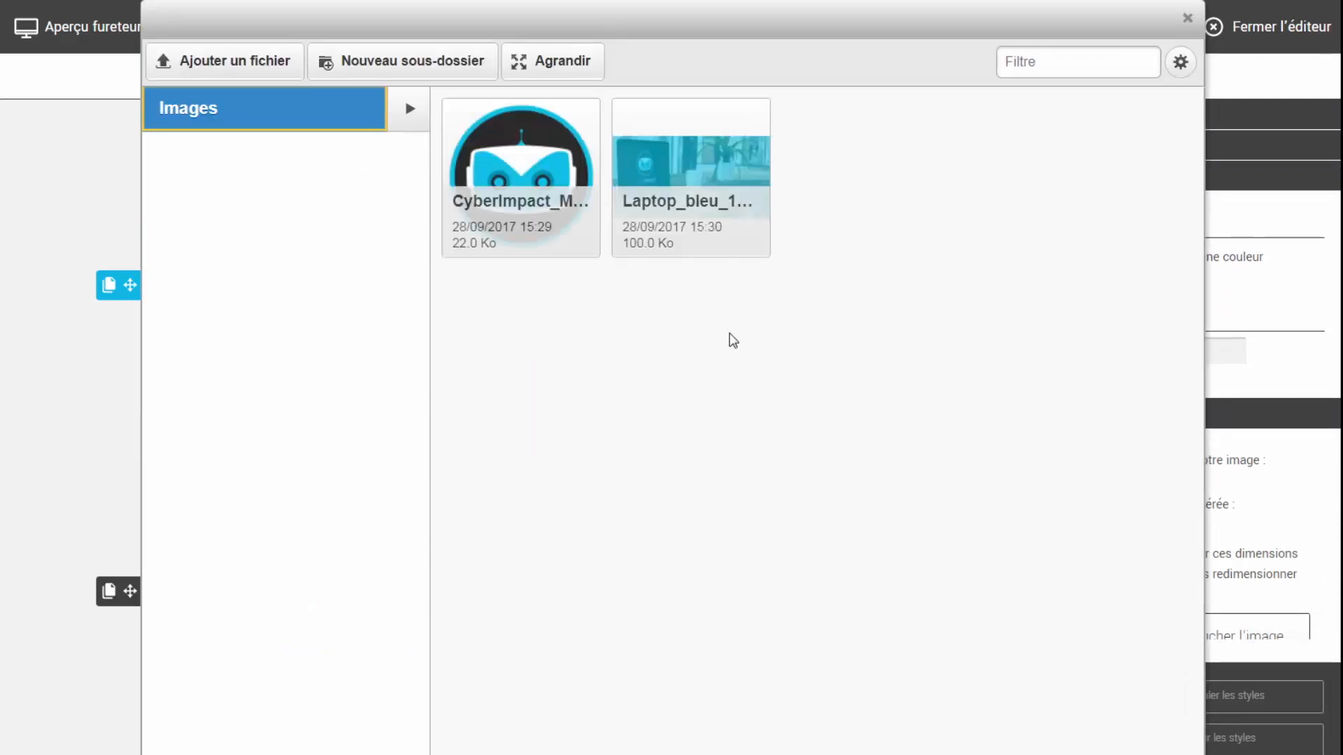
pyautogui.click(727, 180)
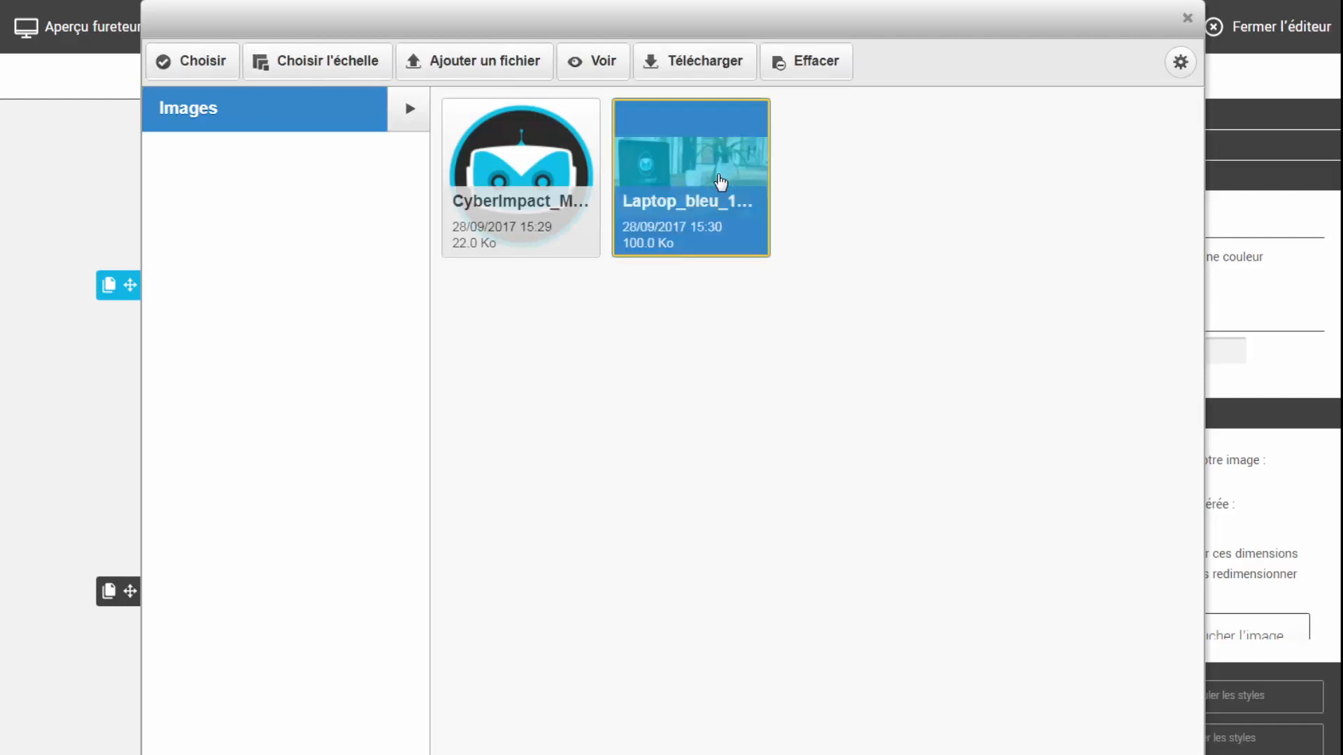
pyautogui.click(220, 62)
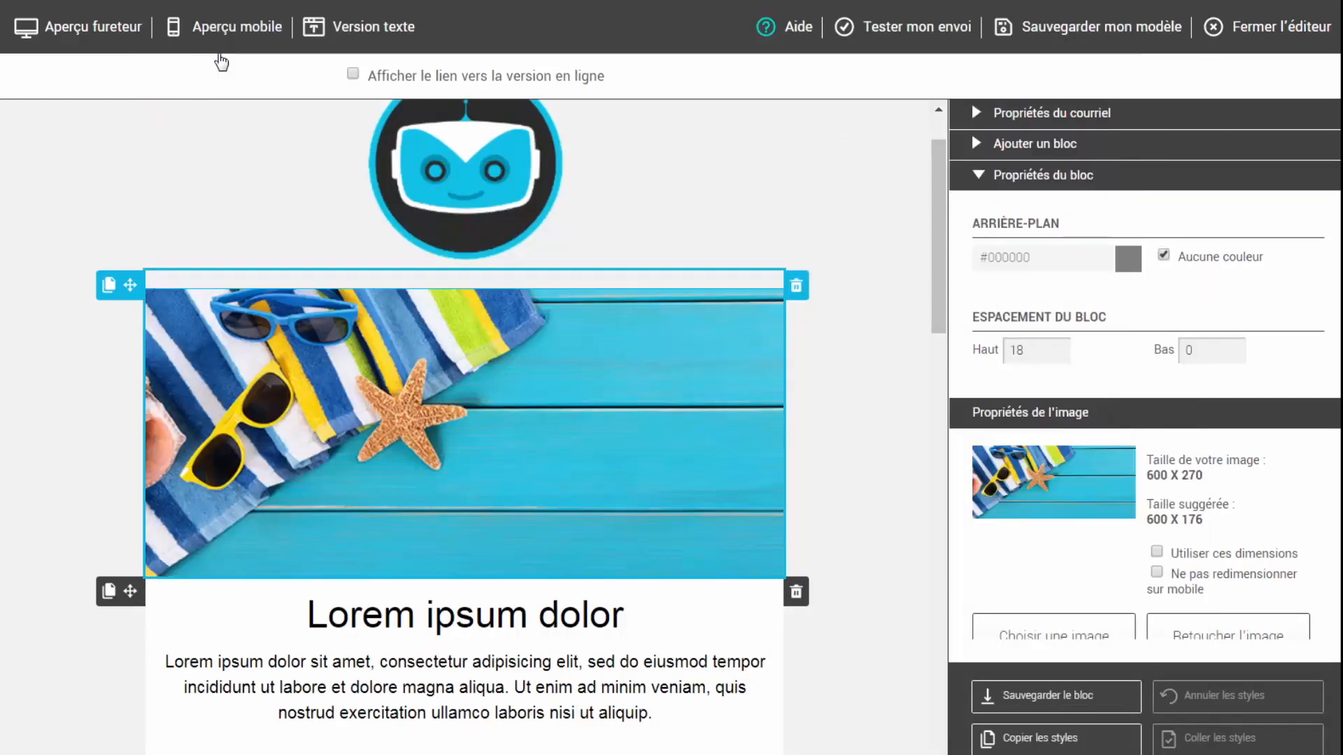
pyautogui.click(875, 353)
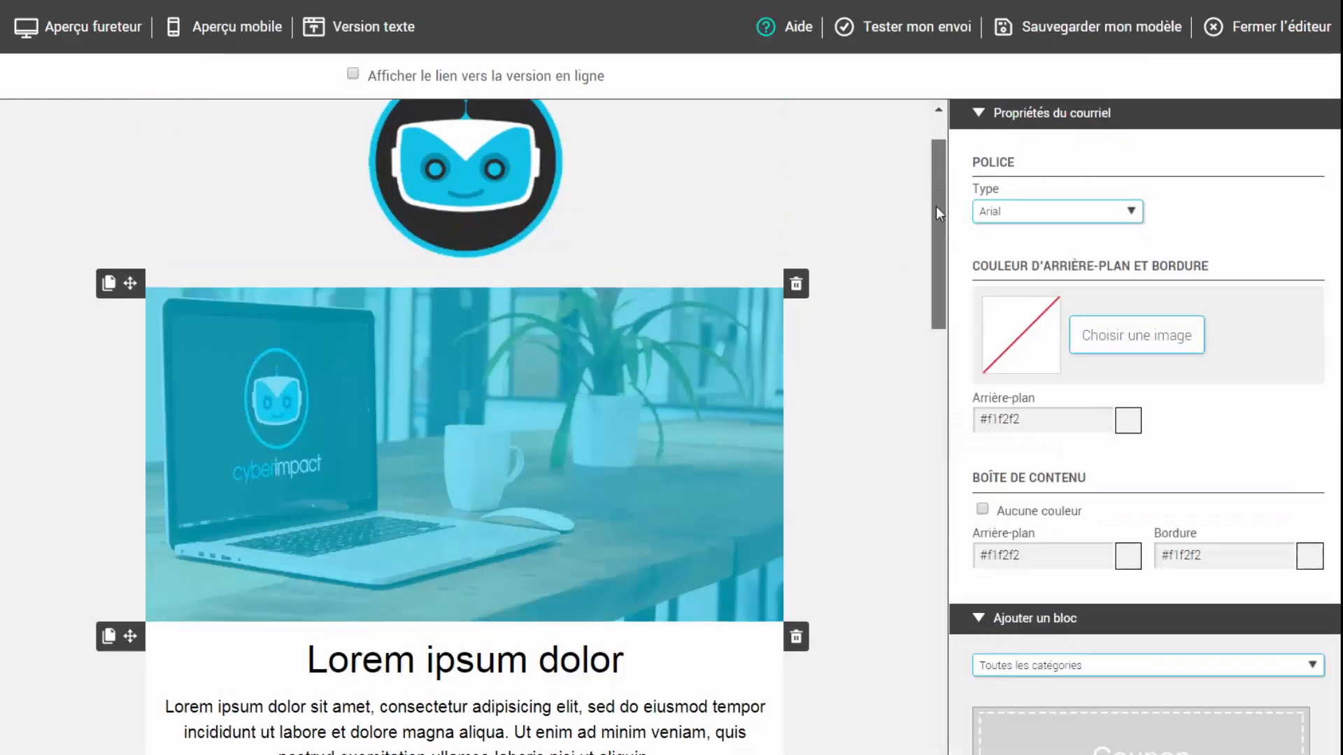
# - Replace the 'Lorem ipsum dolor' heading below the laptop banner with 'Lisez cet article' on its own line above the paragraph
pyautogui.moveTo(938, 190); pyautogui.dragTo(926, 258)
pyautogui.scroll(-1, 926, 258)
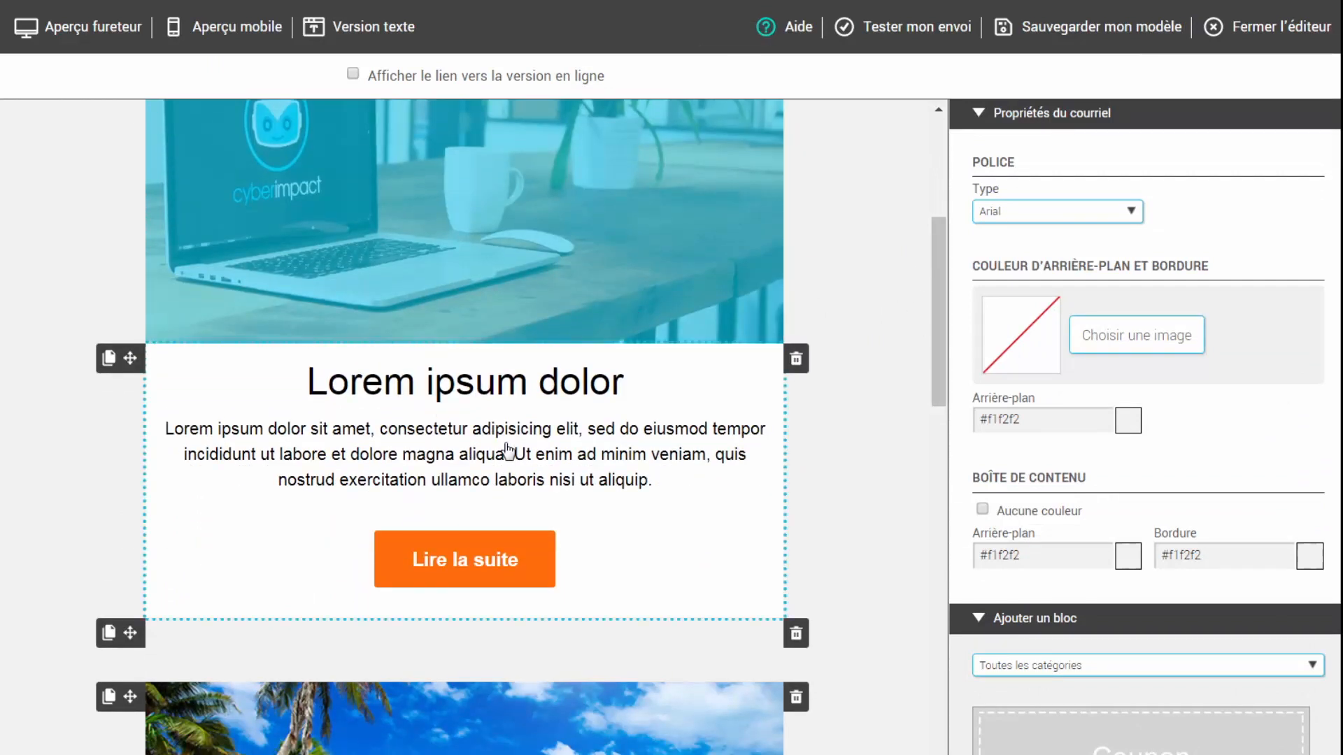
pyautogui.click(516, 391)
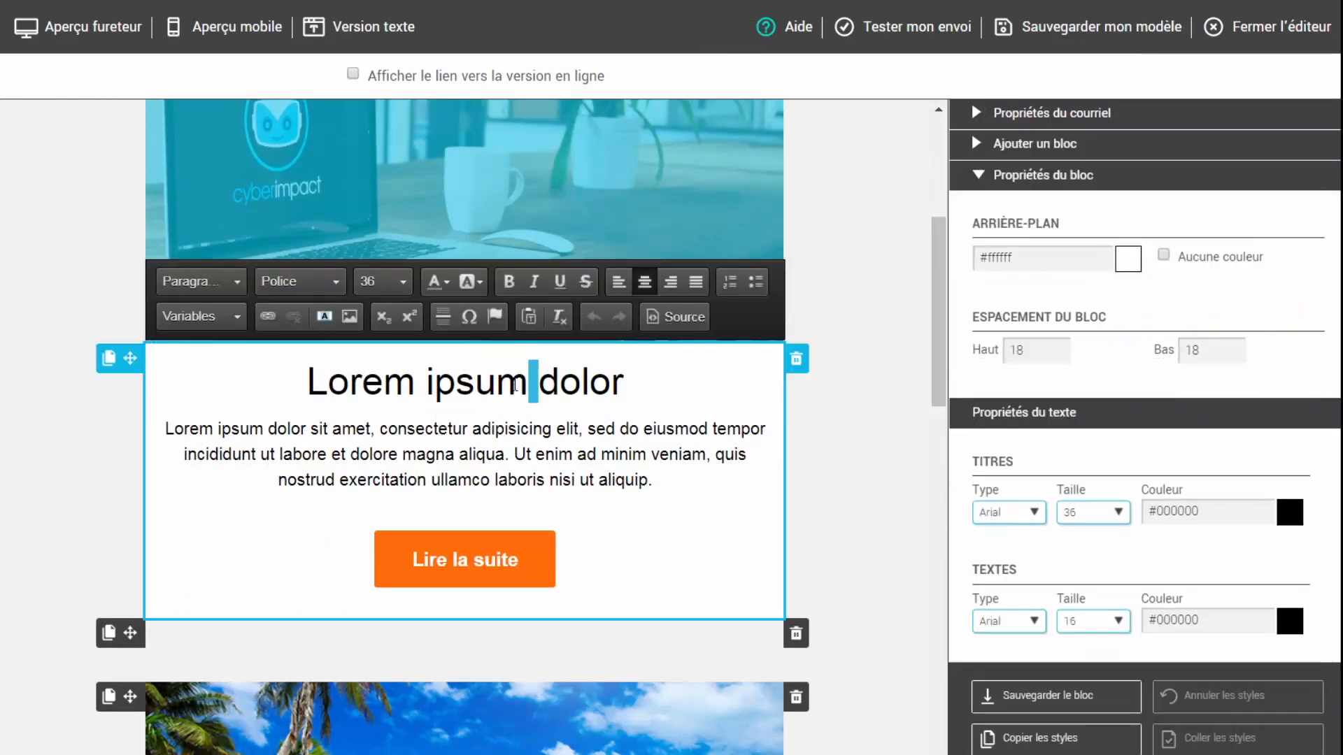
pyautogui.tripleClick(515, 385)
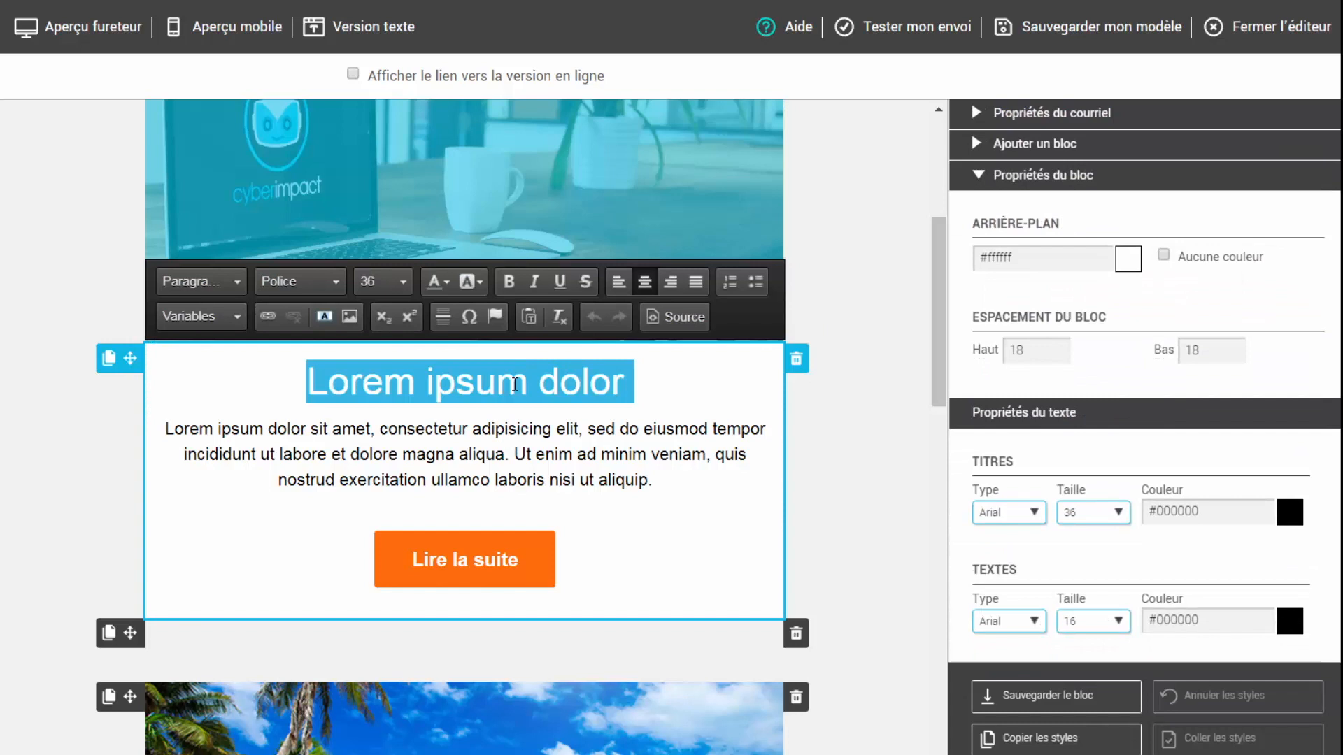
pyautogui.write('Lisez ')
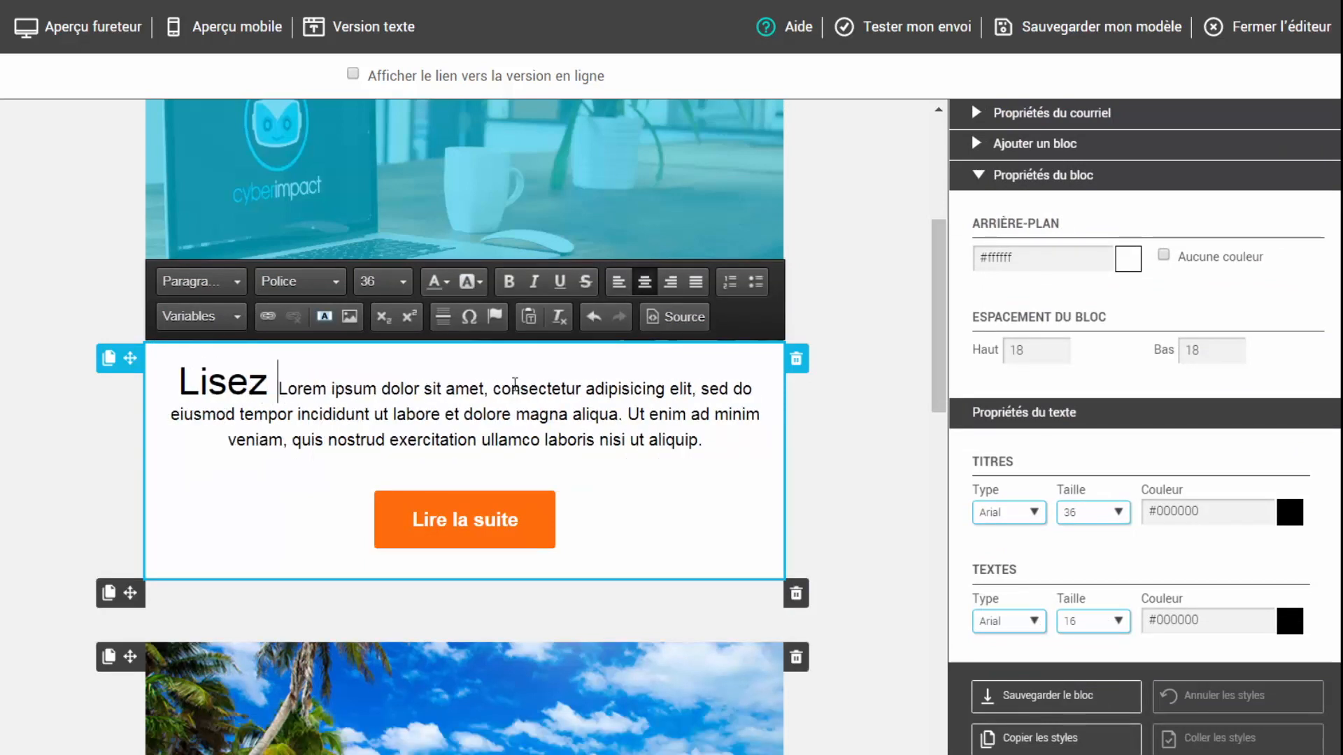
pyautogui.write('Cet')
pyautogui.press('BackSpace')
pyautogui.press('BackSpace')
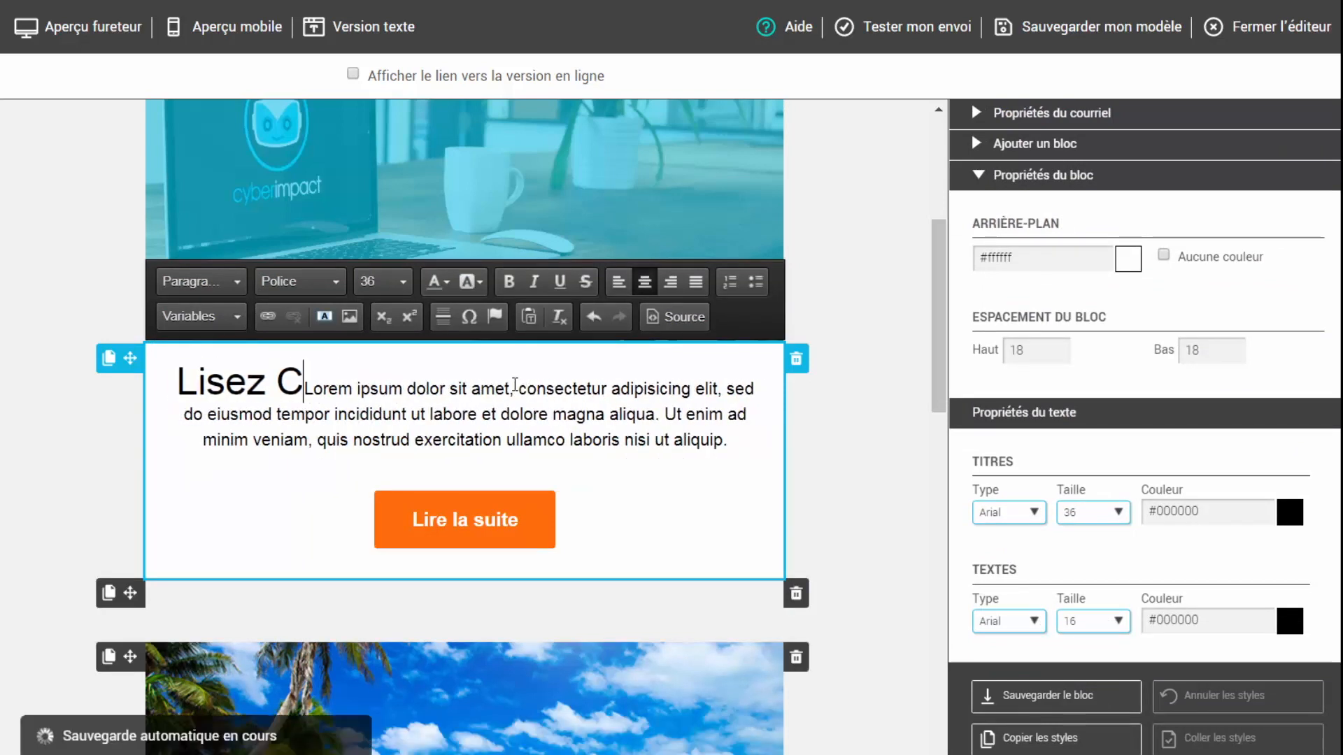
pyautogui.press('BackSpace')
pyautogui.write('cet article')
pyautogui.press('Return')
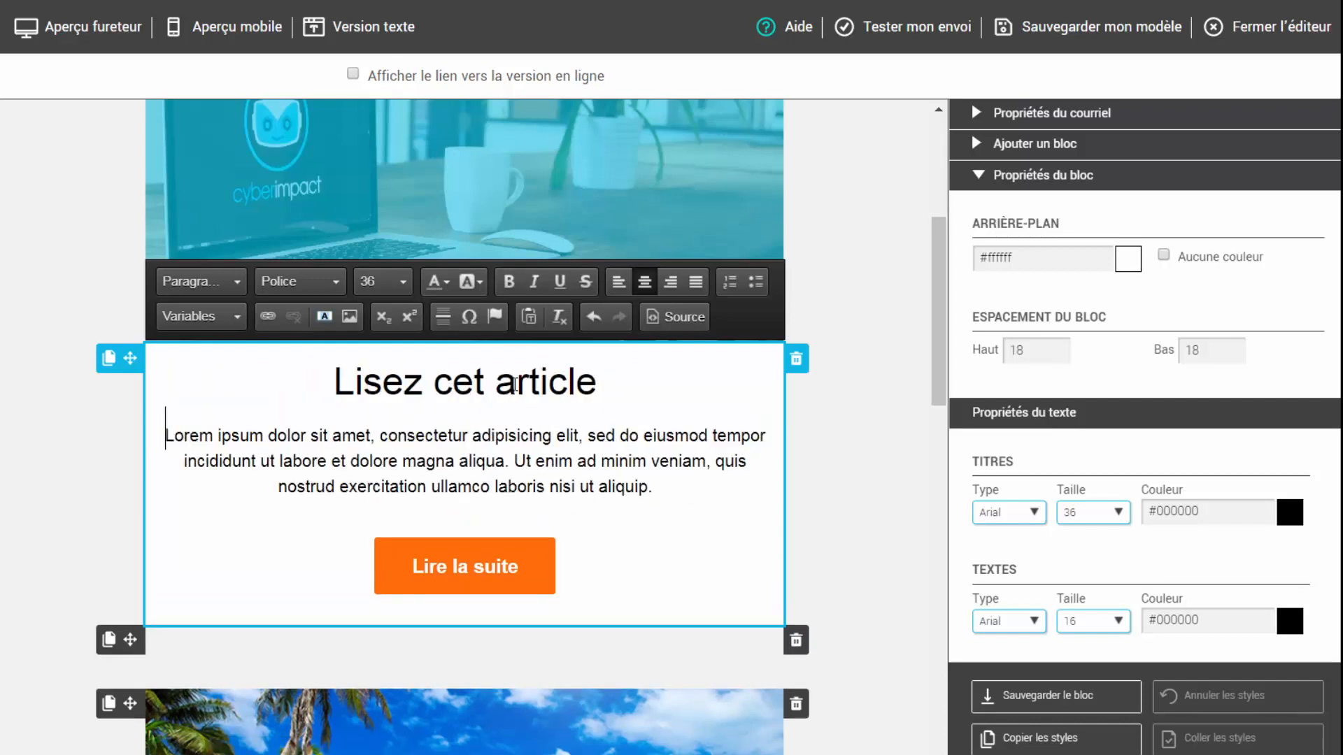
# - Review the article paragraph together with the laptop banner and heading above it
pyautogui.moveTo(168, 431); pyautogui.dragTo(659, 483)
pyautogui.click(663, 477)
pyautogui.click(822, 293)
pyautogui.scroll(2, 937, 160)
pyautogui.scroll(3, 926, 168)
pyautogui.scroll(-4, 926, 211)
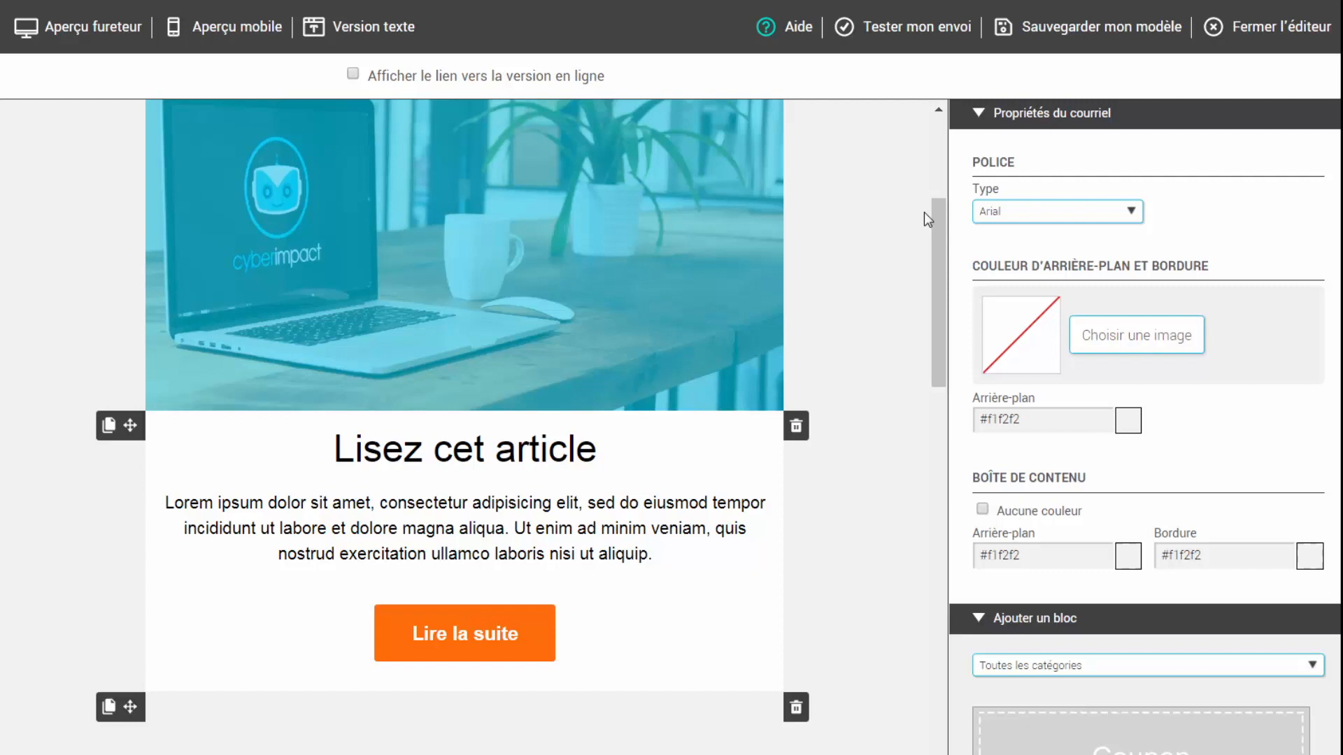
pyautogui.scroll(3, 925, 212)
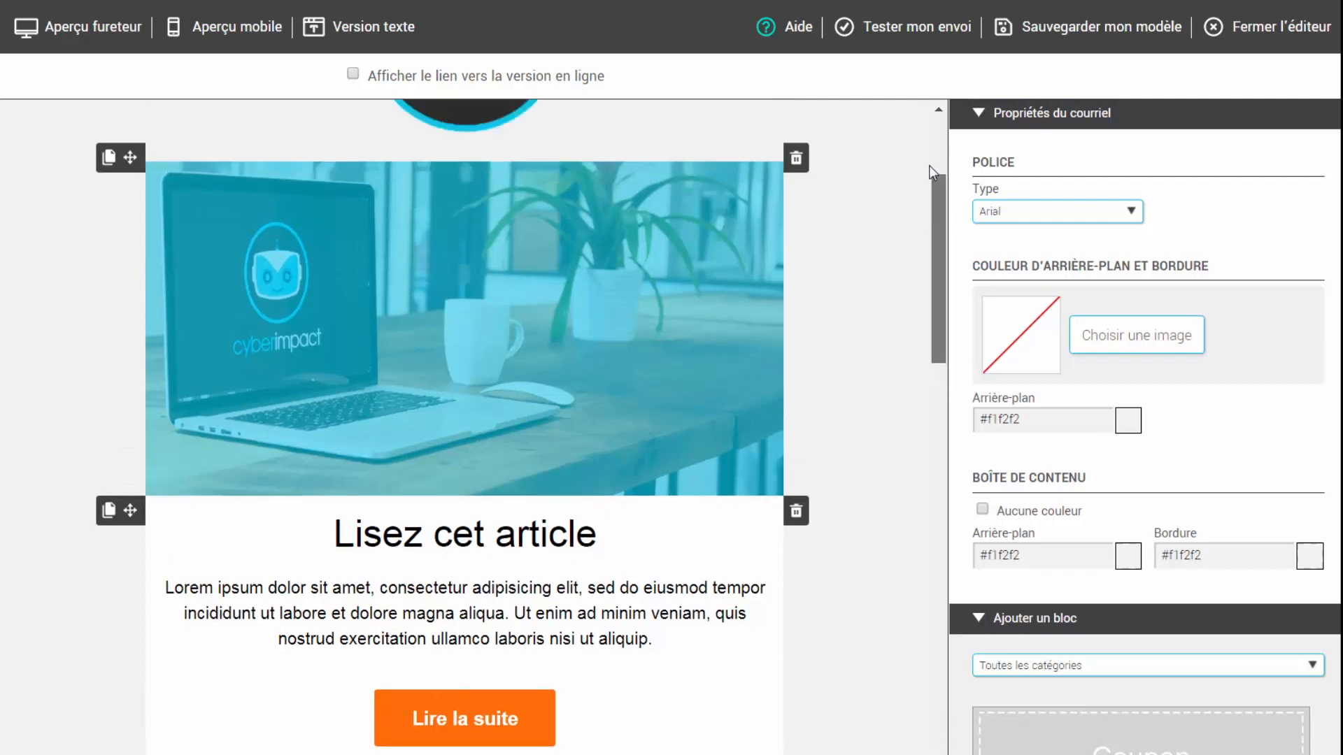
pyautogui.scroll(-1, 925, 187)
pyautogui.scroll(-5, 925, 188)
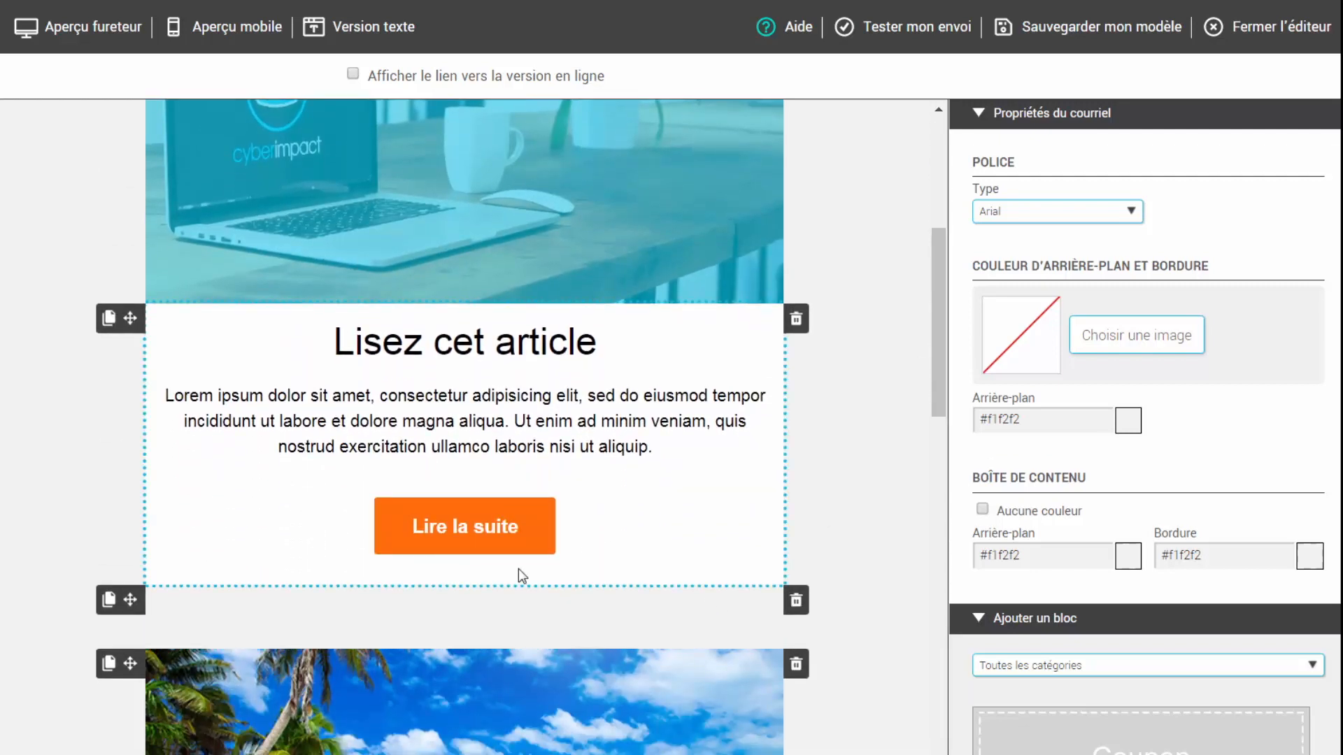
# - Check the link settings of the 'Lire la suite' button and the text properties of its block
pyautogui.doubleClick(478, 533)
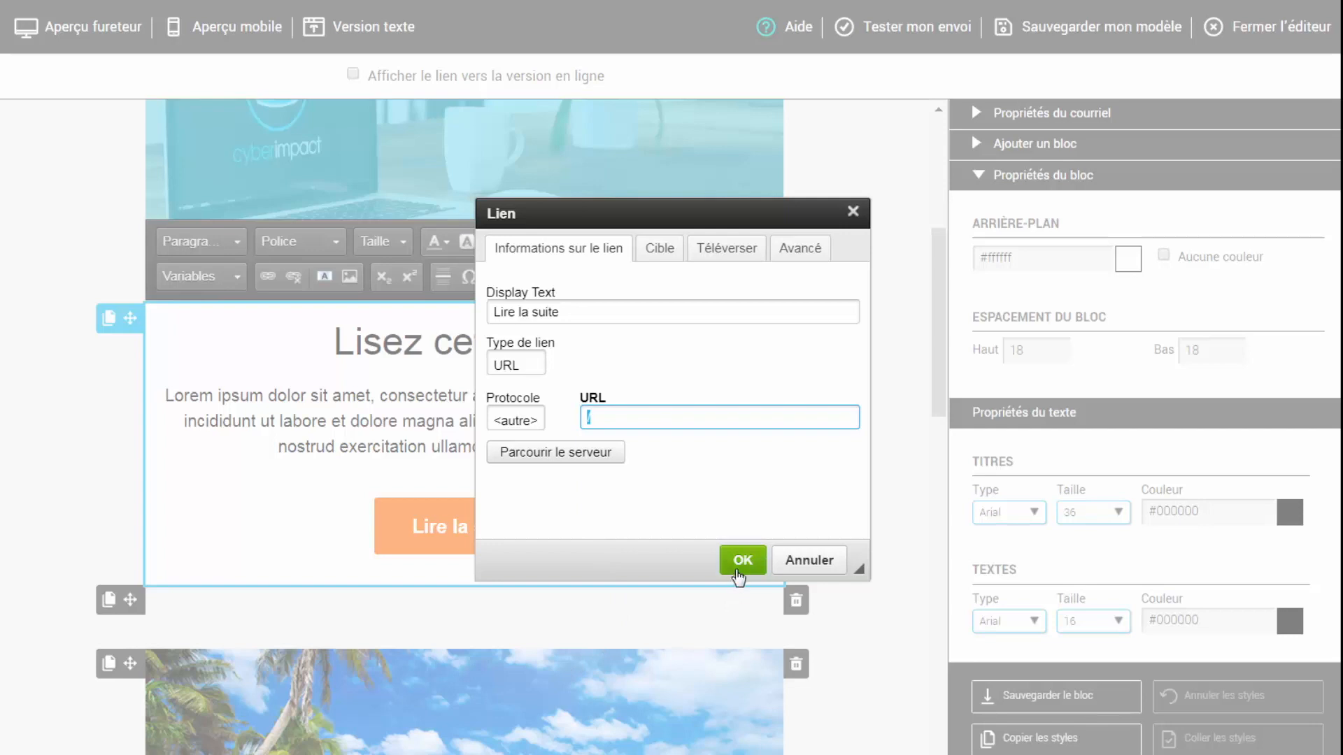
pyautogui.click(743, 560)
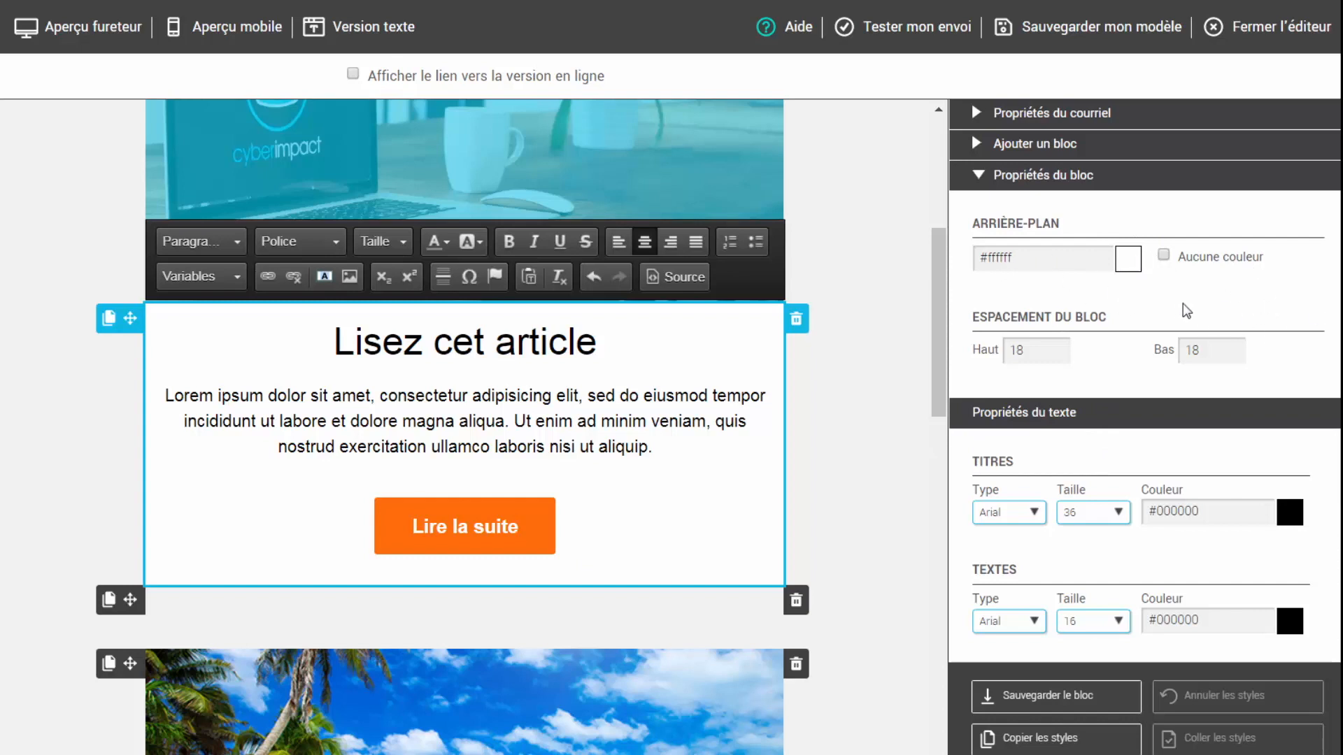
pyautogui.scroll(-2, 1093, 484)
pyautogui.scroll(2, 1096, 488)
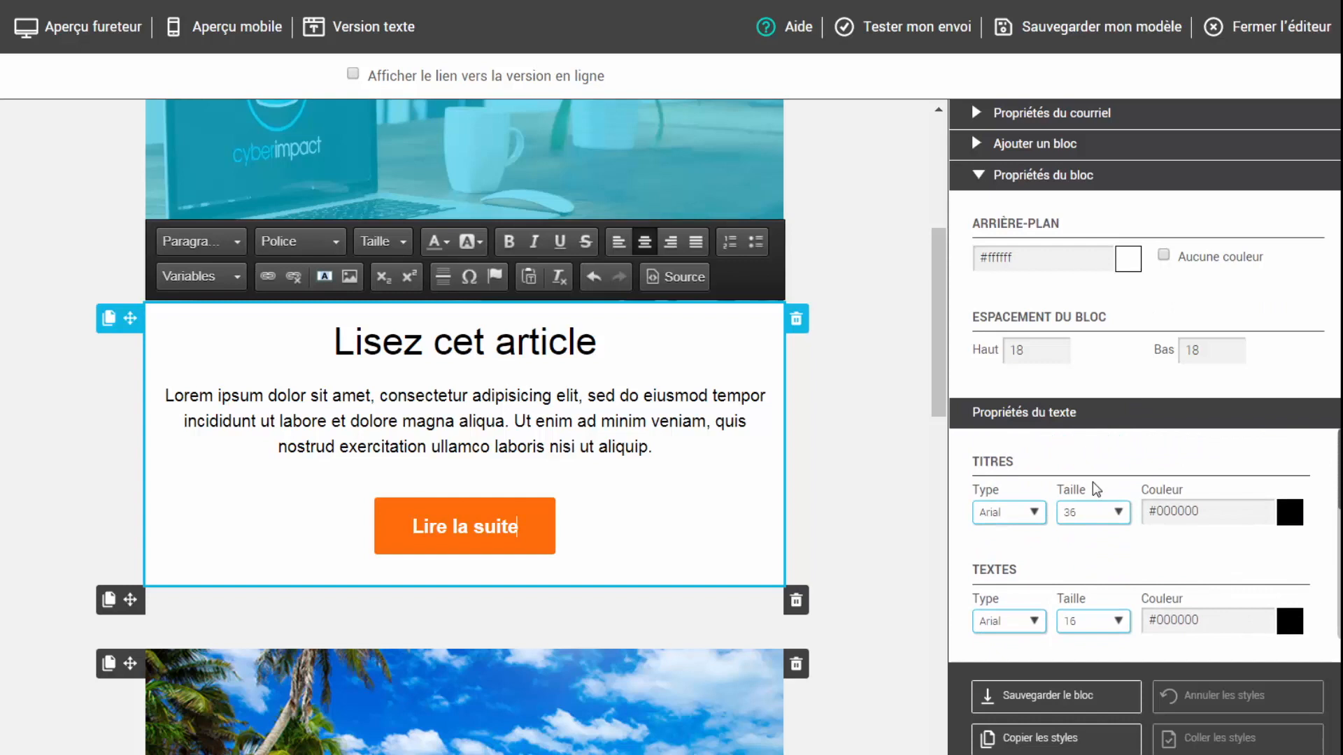
# - Look over the heading fonts and set the 'Lire la suite' button of the article block to rounded corners (Coins ronds)
pyautogui.click(1036, 513)
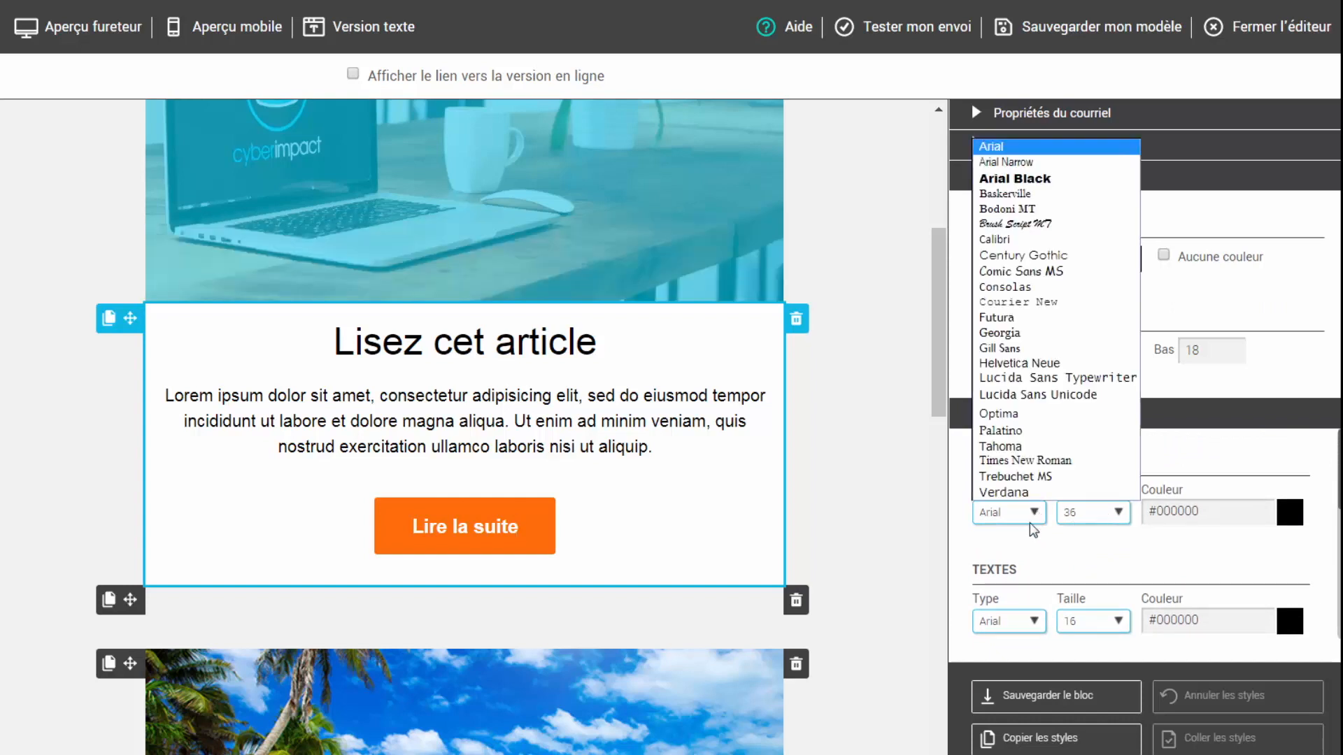
pyautogui.click(1162, 450)
pyautogui.scroll(-2, 1084, 482)
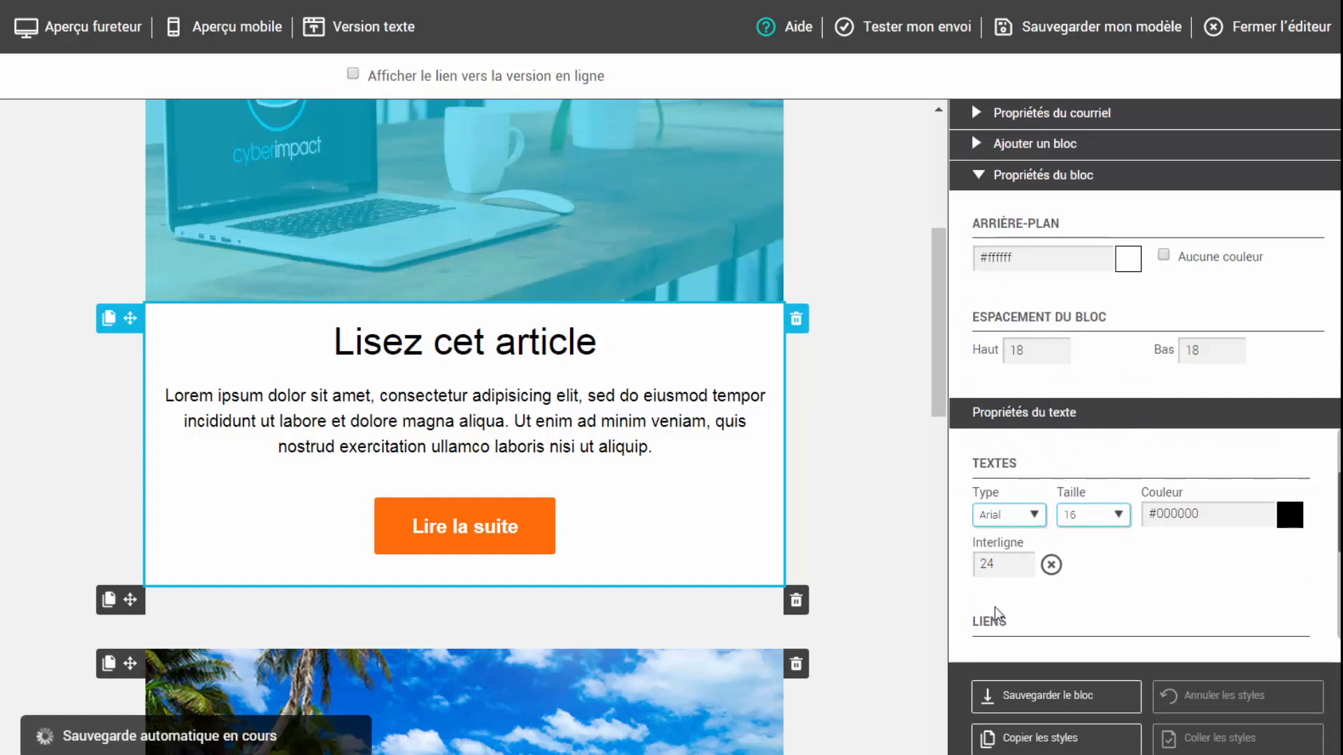
pyautogui.scroll(-2, 1129, 556)
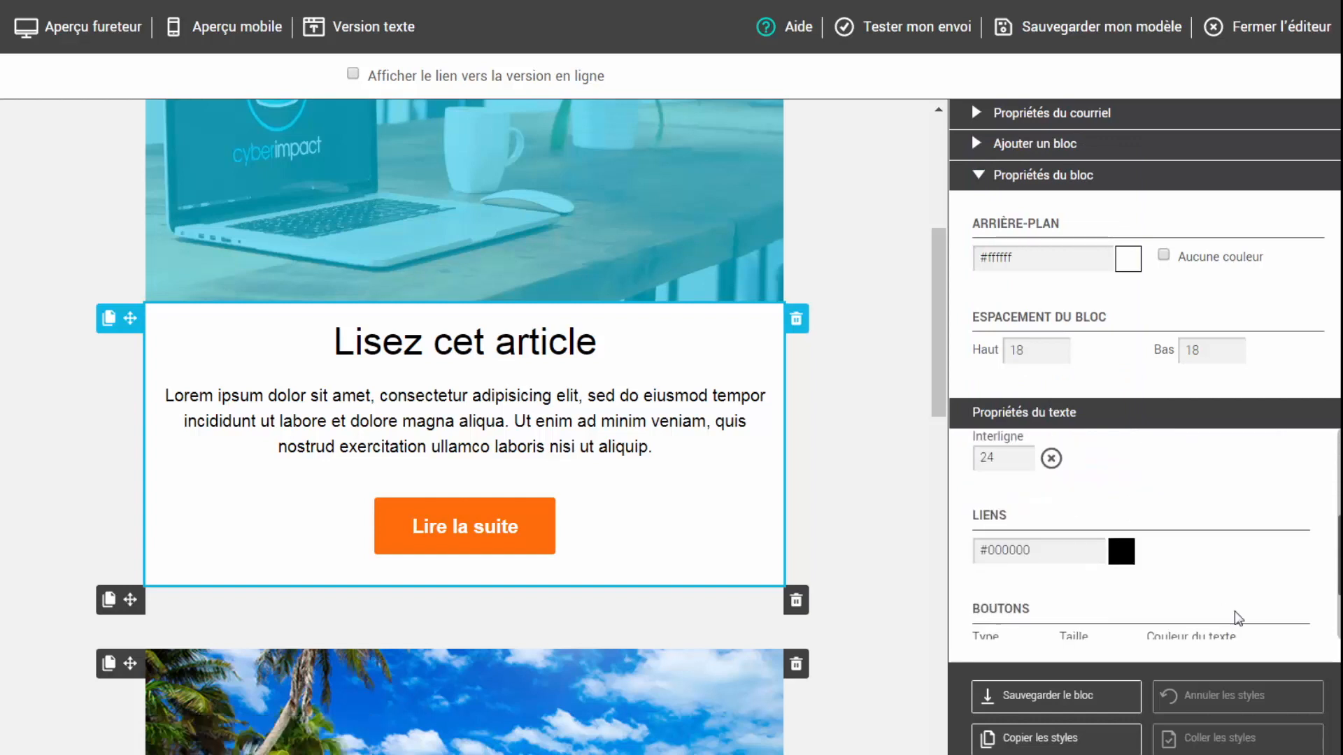
pyautogui.scroll(-2, 1184, 534)
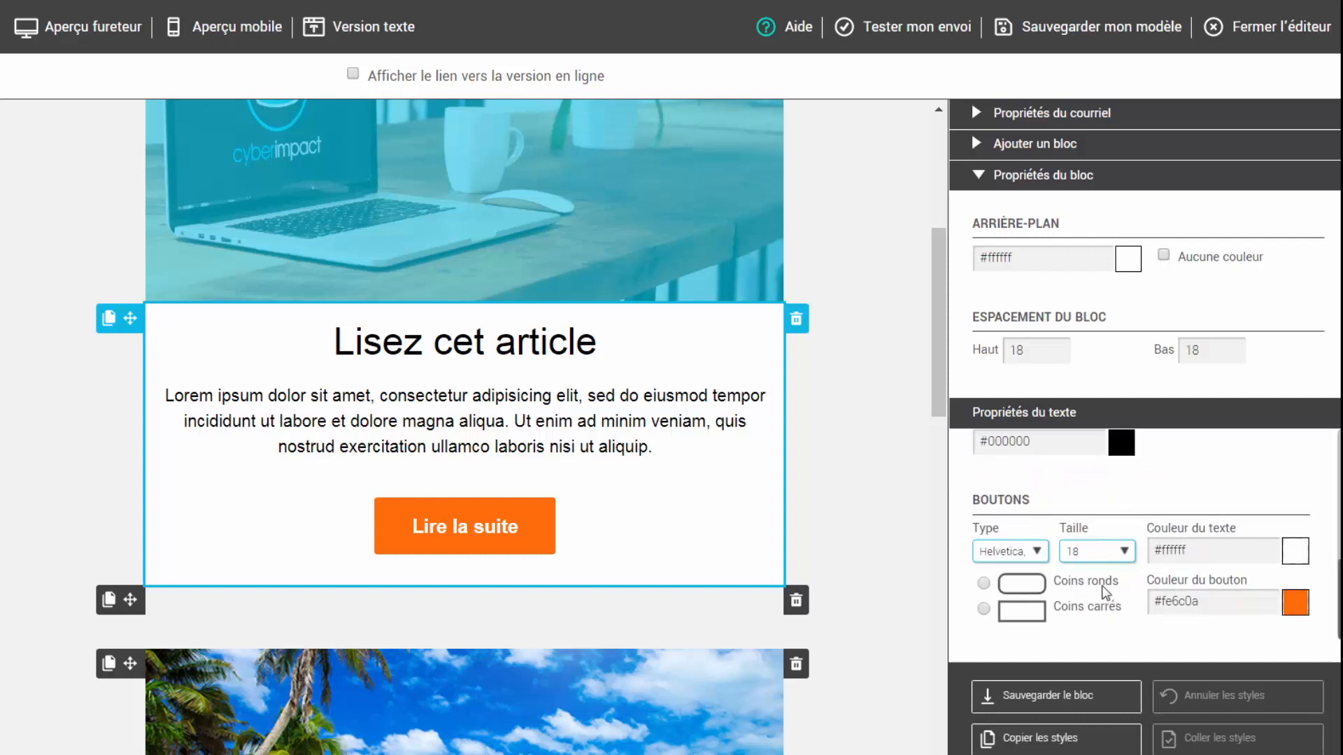
pyautogui.click(984, 584)
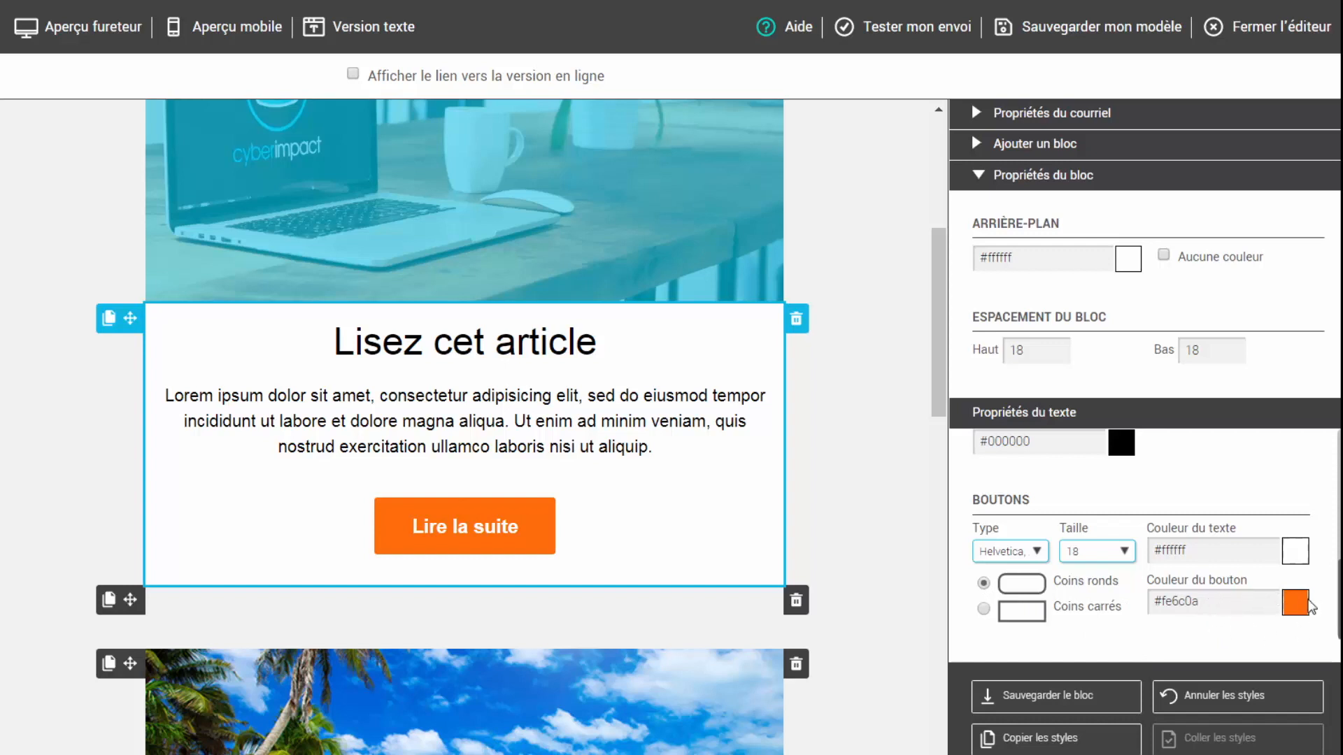
# - Change the colour of the 'Lire la suite' button to blue #0000ff and leave the block
pyautogui.click(1295, 603)
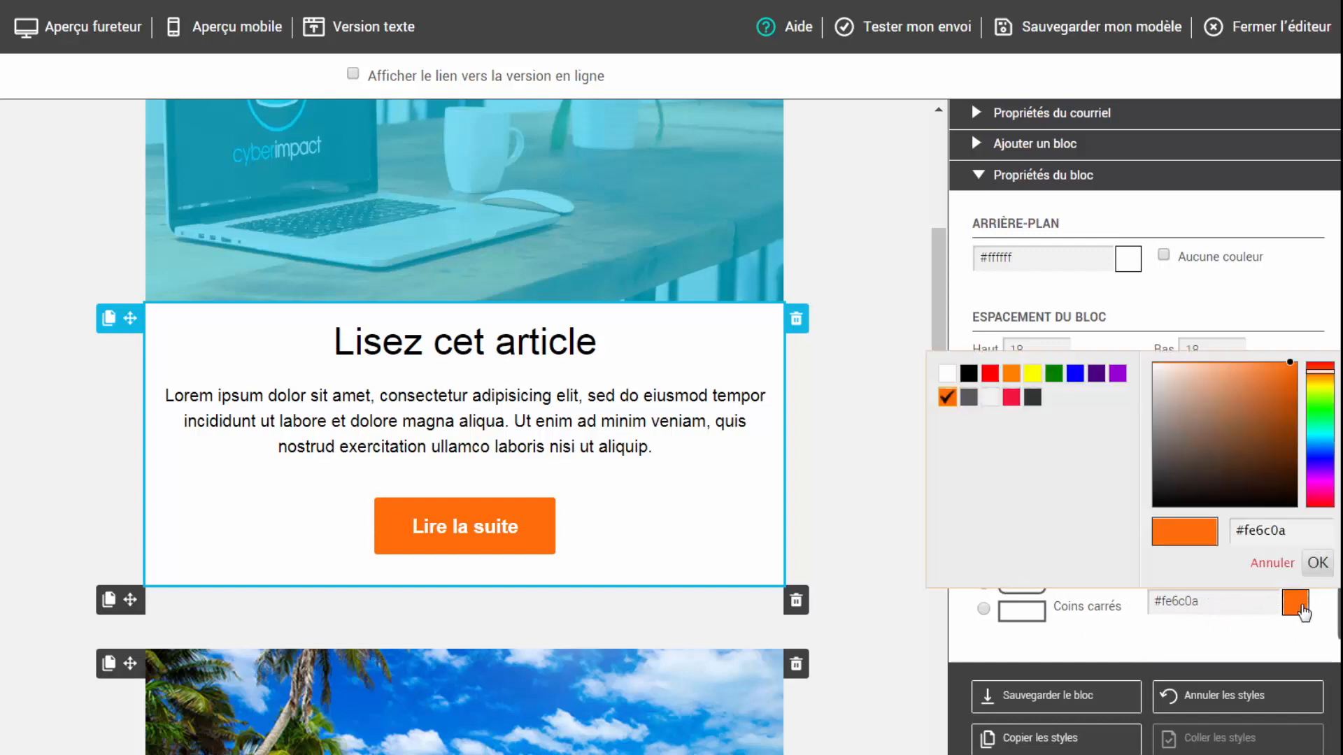
pyautogui.click(1073, 376)
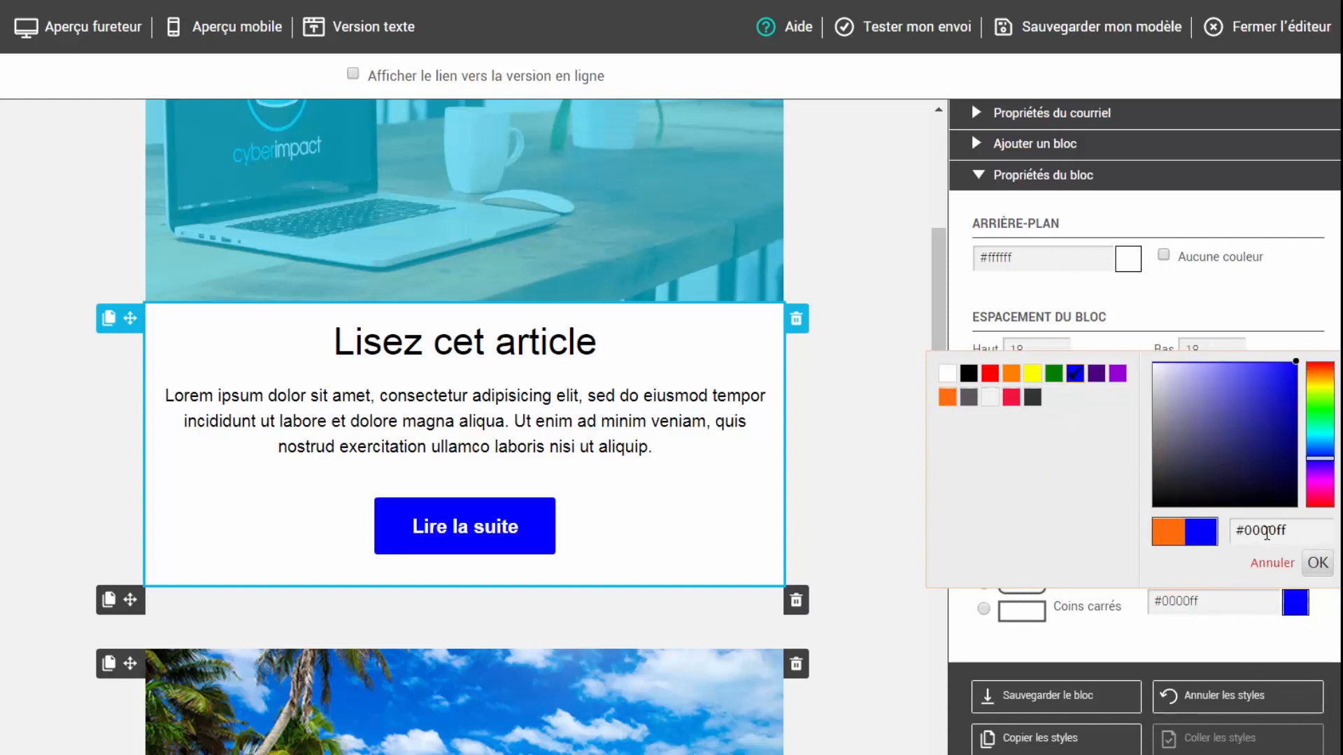
pyautogui.moveTo(1245, 533); pyautogui.dragTo(1295, 537)
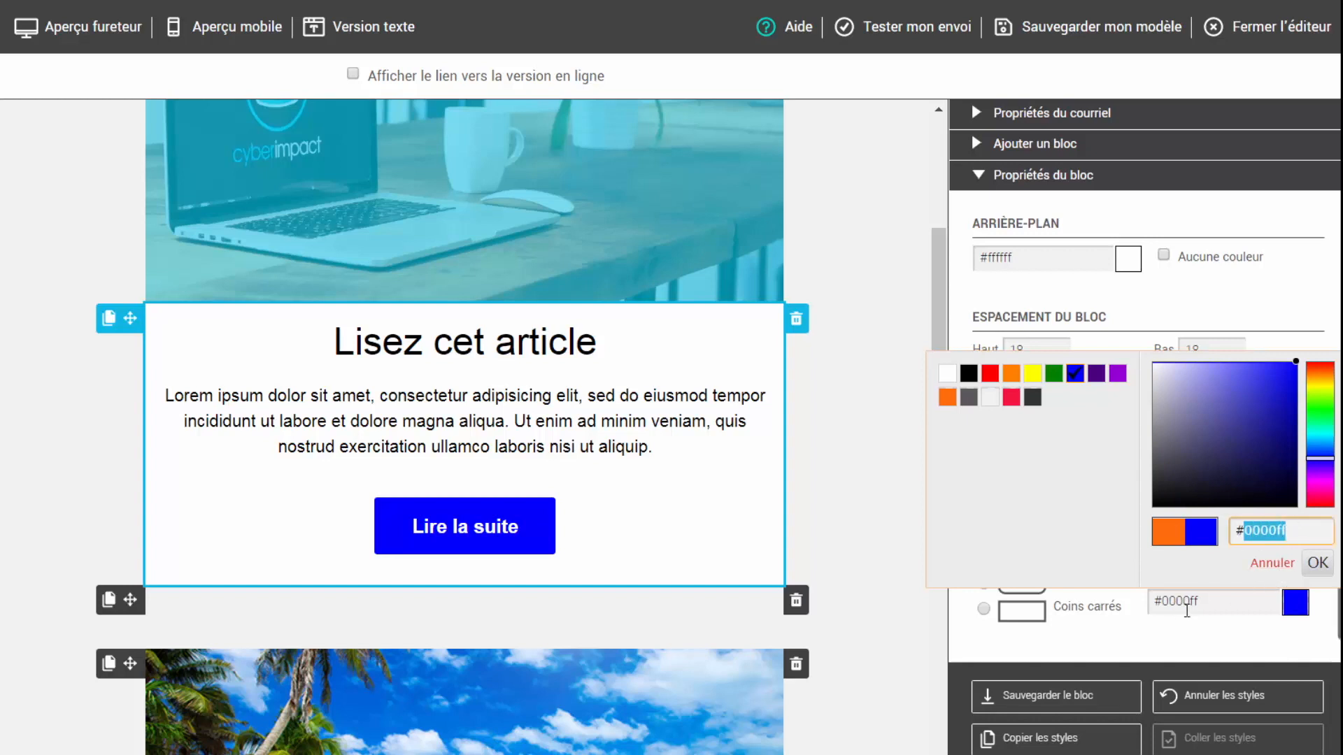
pyautogui.click(1316, 564)
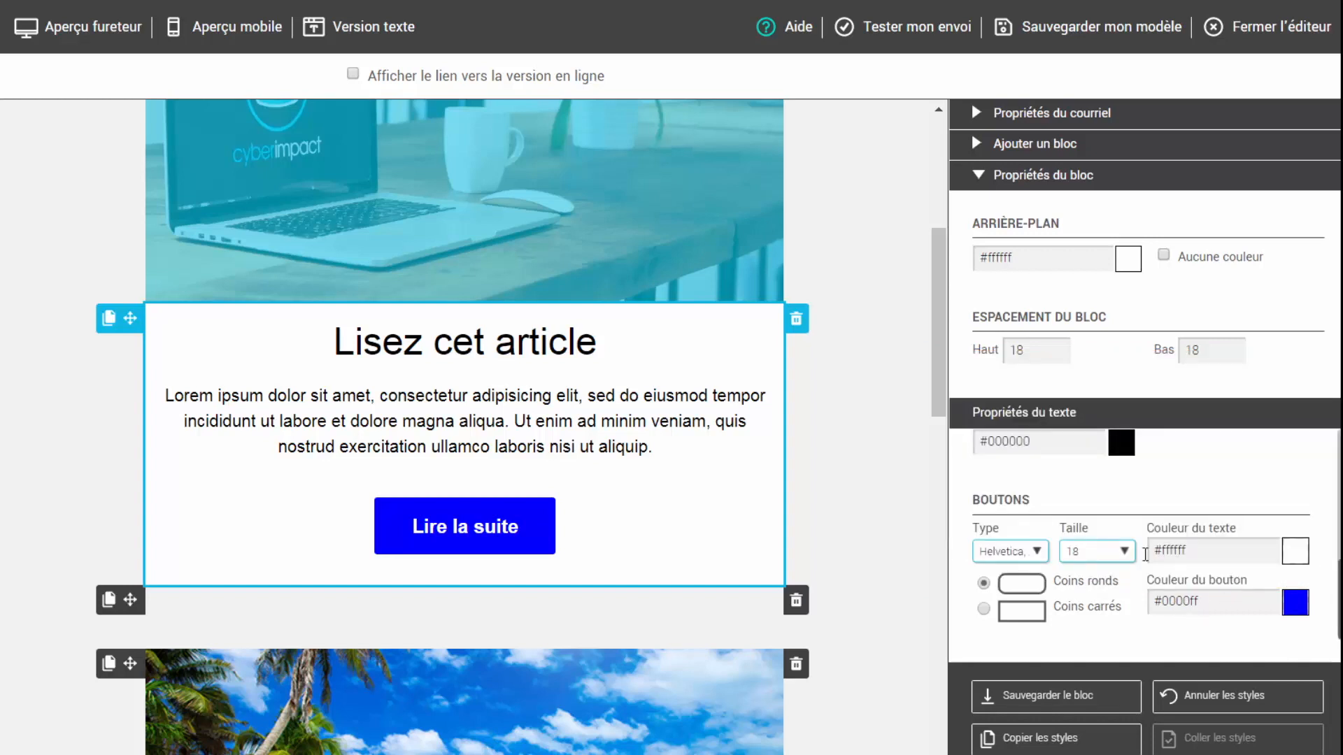
pyautogui.click(896, 417)
# - Delete the palm beach image block and the 'Lorem ipsum dolor' text block that belongs to it
pyautogui.scroll(-6, 896, 417)
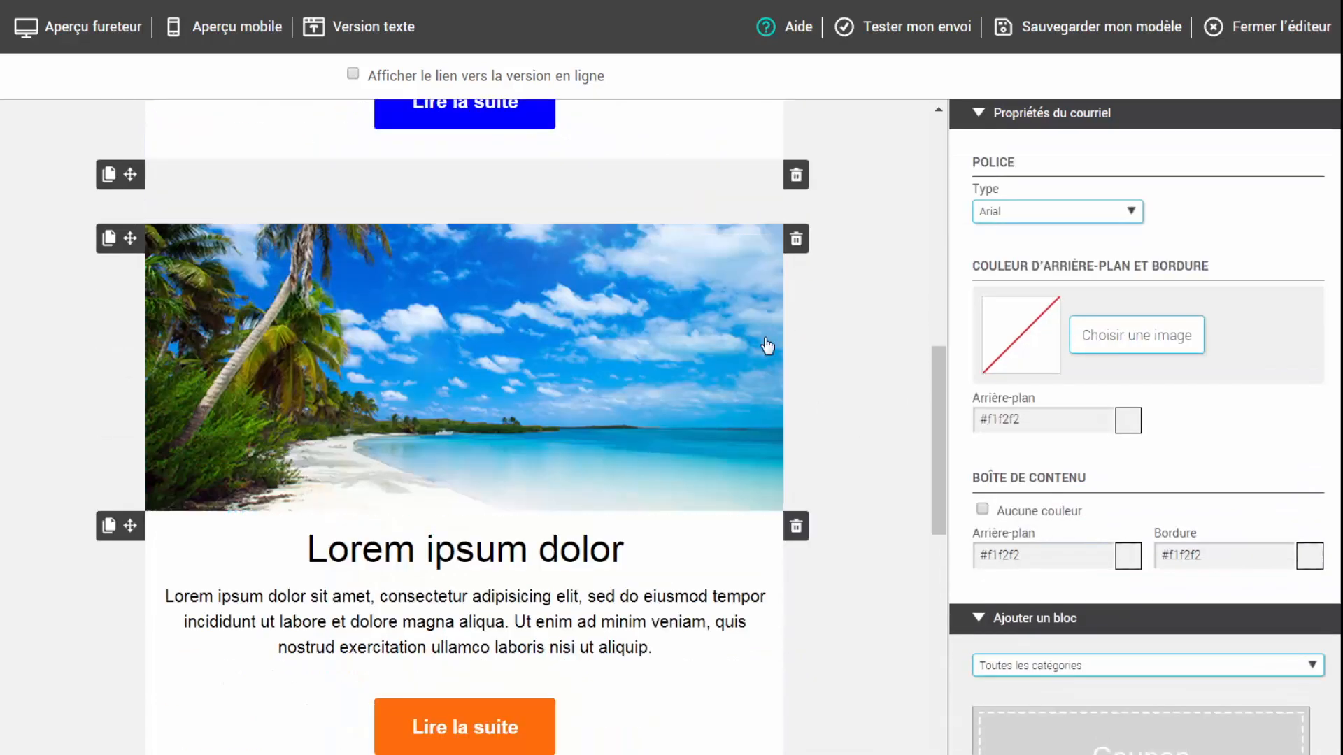
pyautogui.click(797, 239)
pyautogui.click(852, 453)
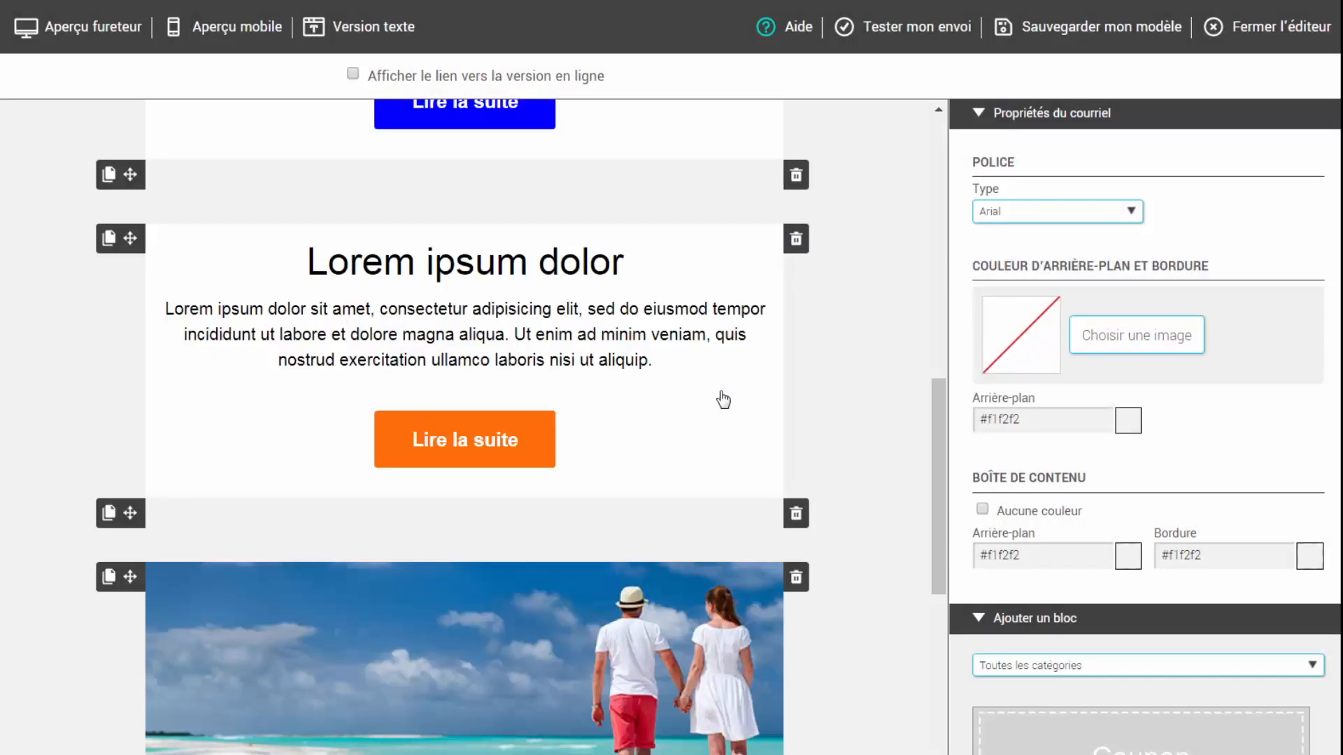
pyautogui.click(802, 245)
pyautogui.click(800, 244)
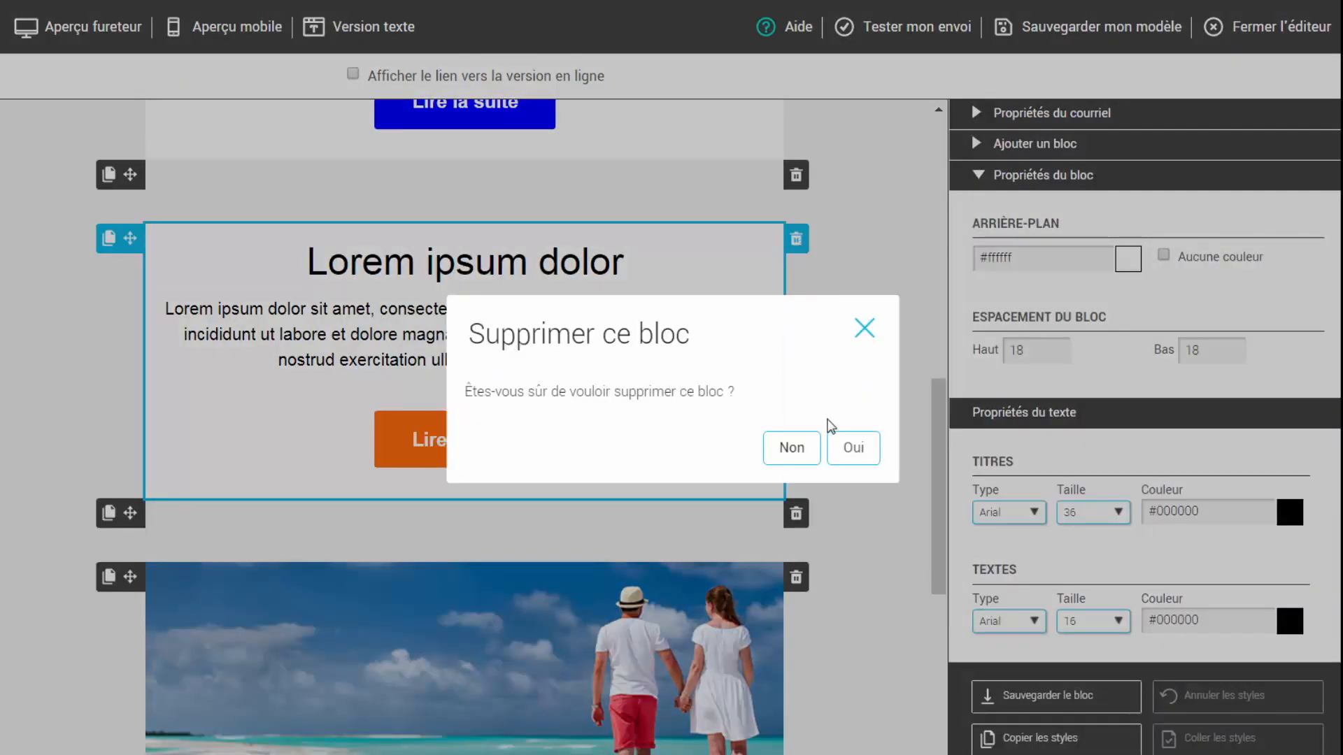
pyautogui.click(851, 449)
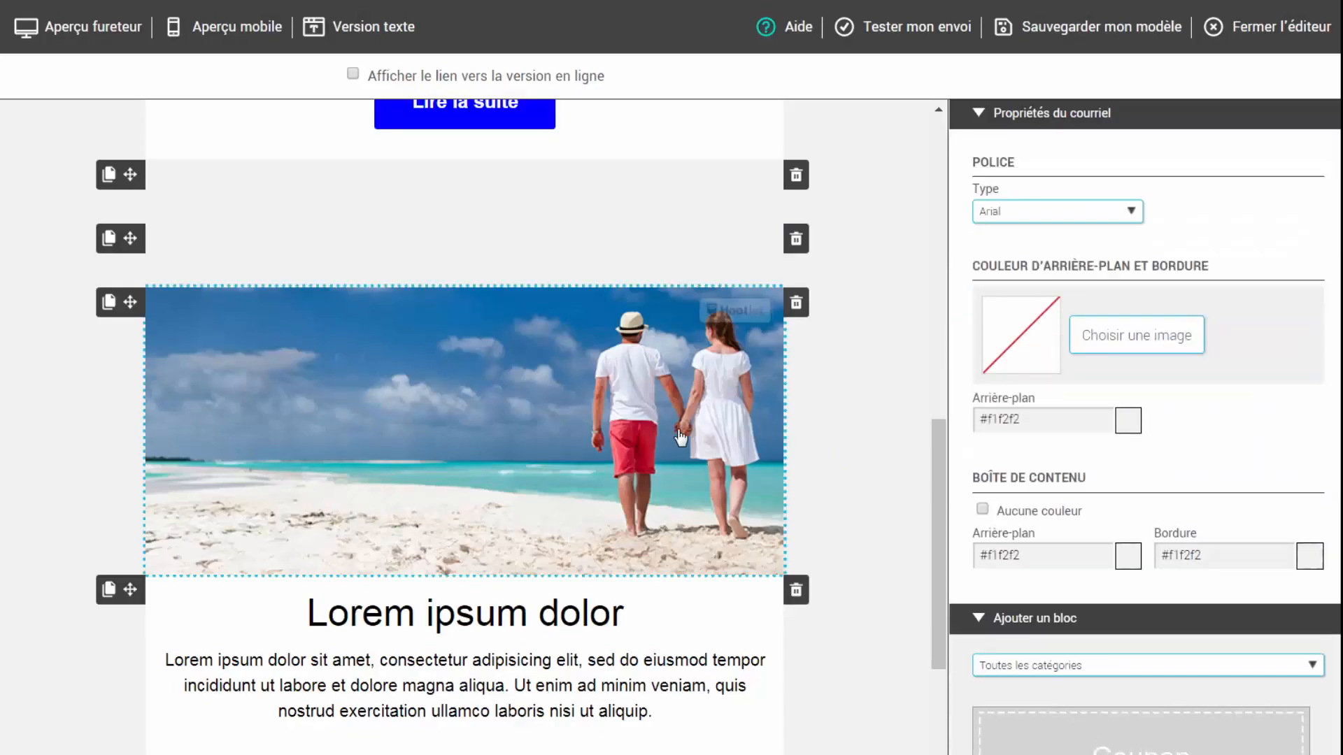
# - Delete the image block with the couple on the beach and the 'Lorem ipsum dolor' text block beneath it
pyautogui.click(796, 302)
pyautogui.click(852, 450)
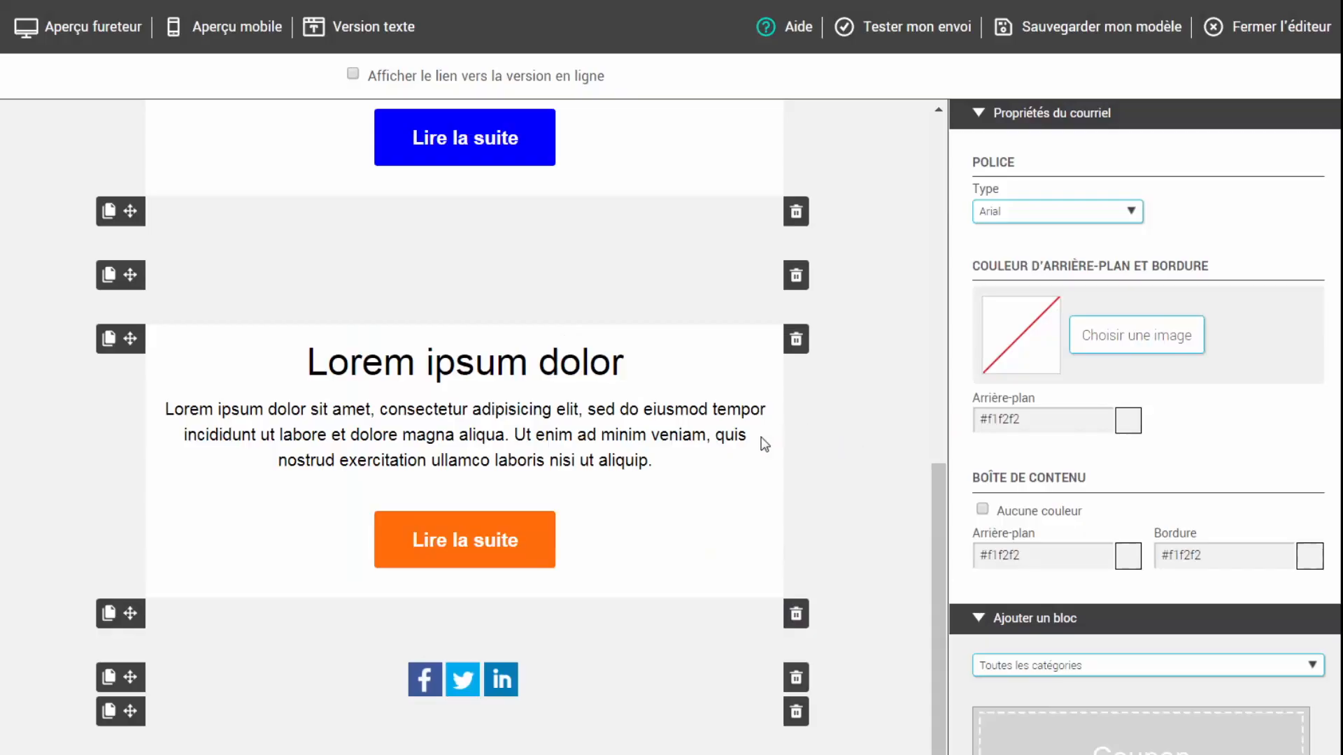
pyautogui.click(796, 339)
pyautogui.click(841, 452)
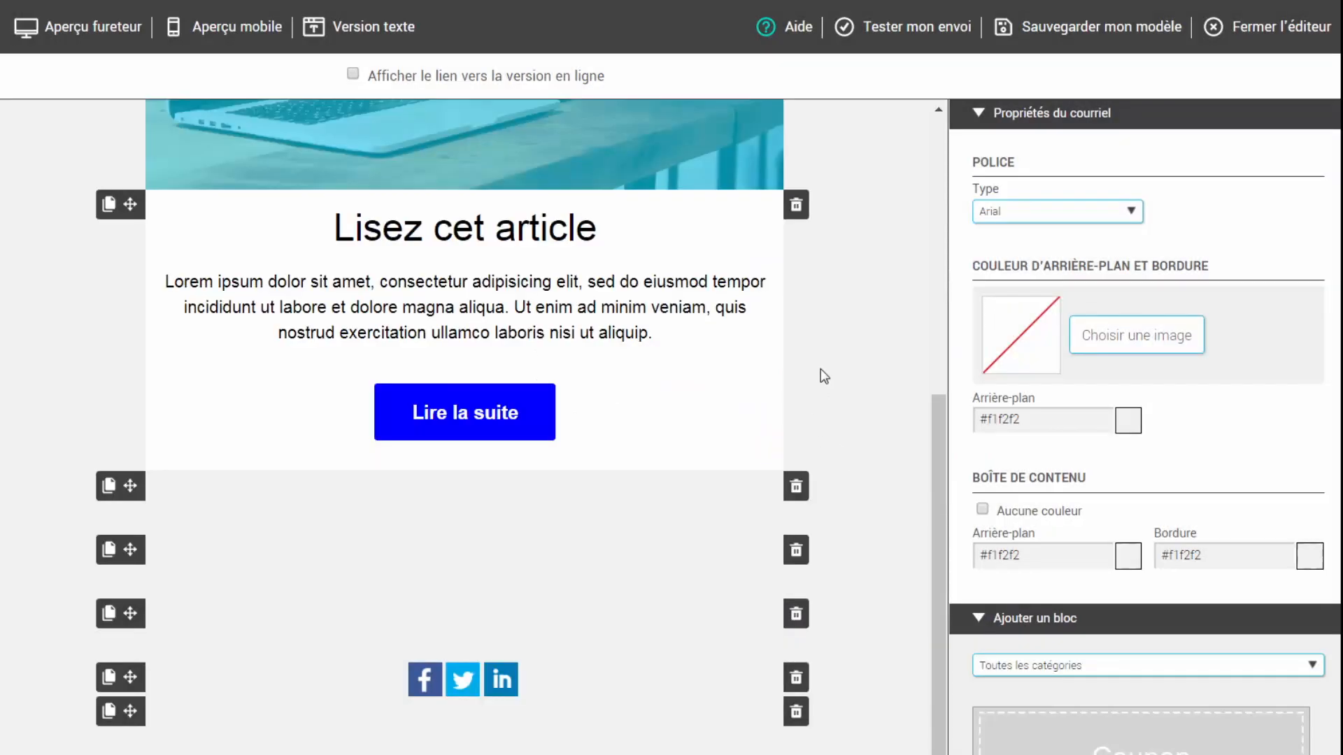
# - Delete the two surplus empty spacing blocks between the article and the social media icons
pyautogui.click(793, 551)
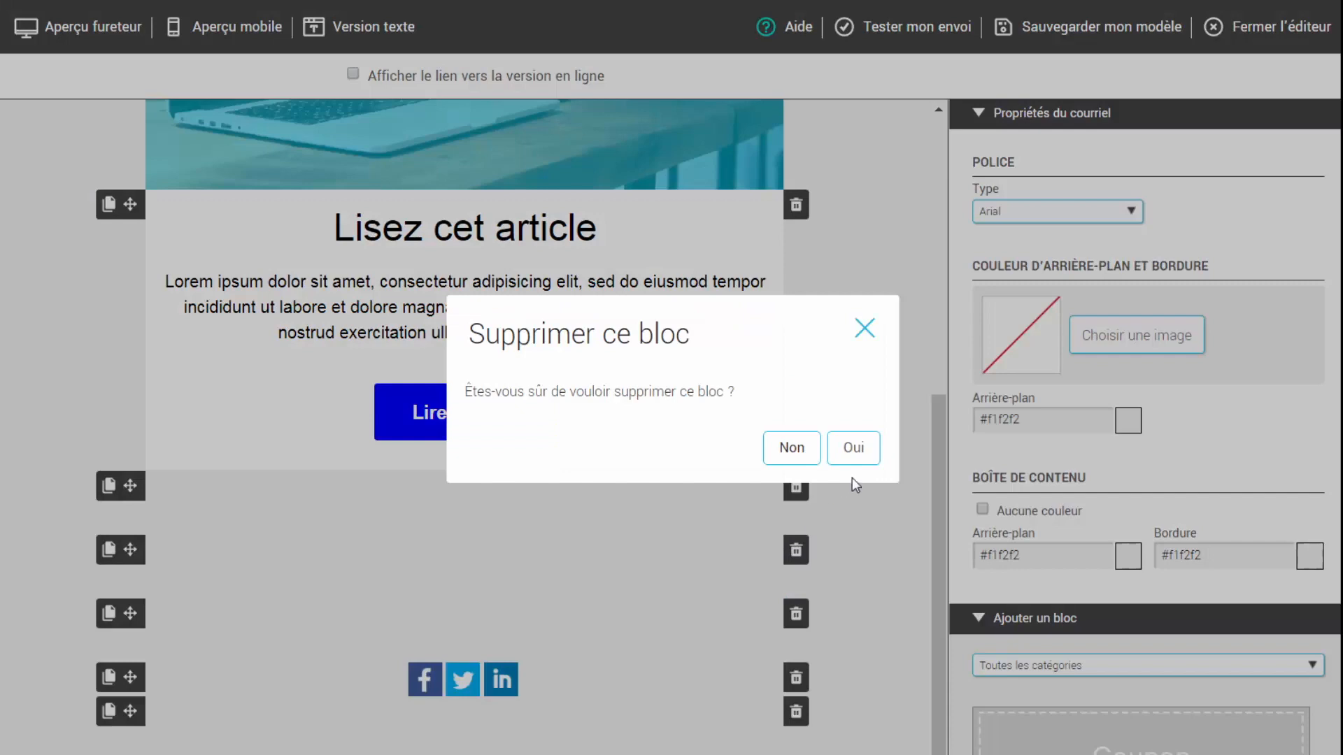
pyautogui.click(855, 451)
pyautogui.click(796, 614)
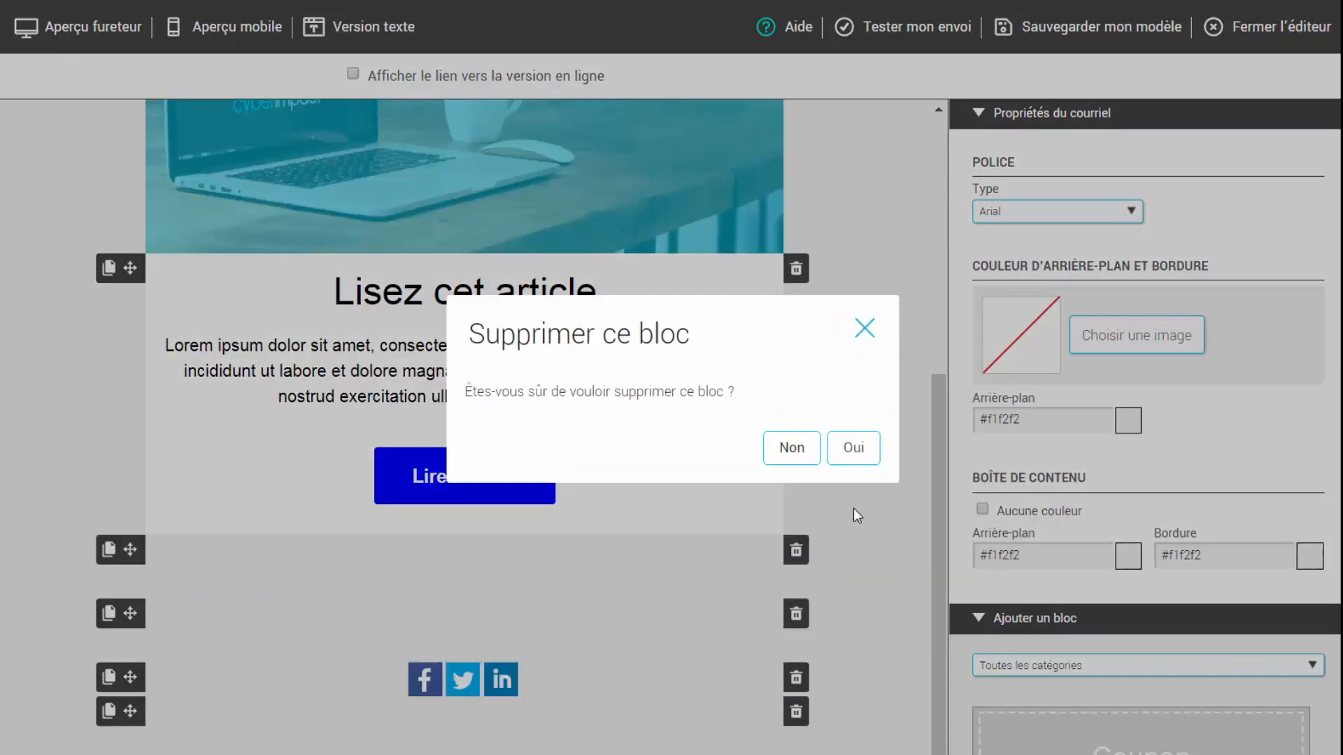
pyautogui.click(857, 453)
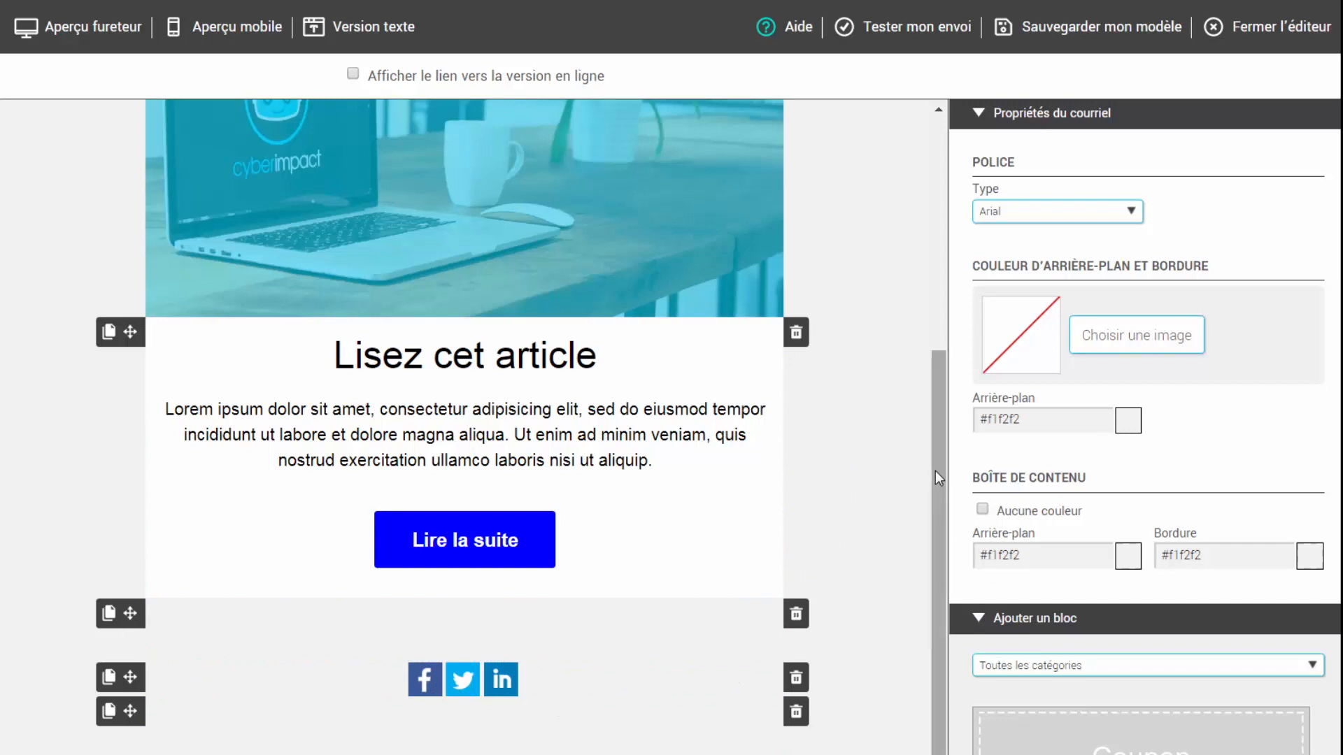
# - Examine the available icon styles and the website, blog, Facebook and Twitter link fields of the social media block
pyautogui.click(501, 677)
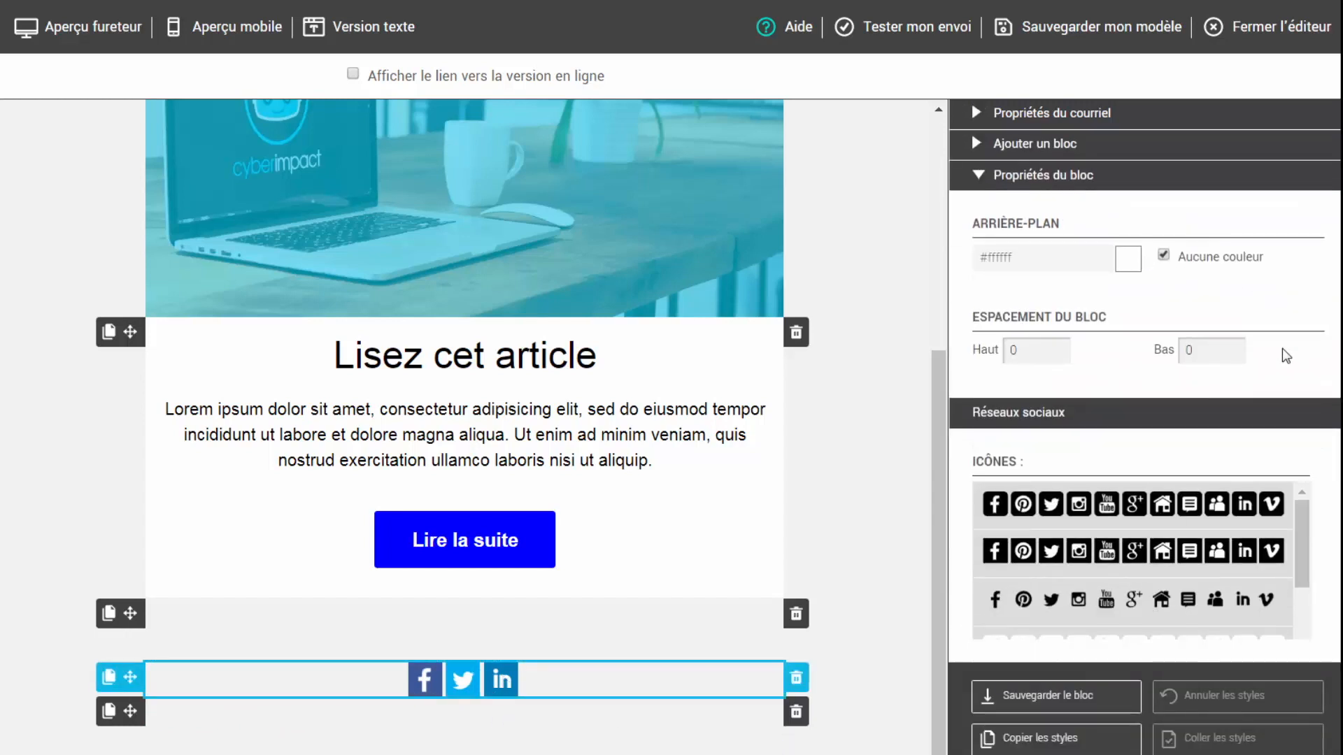
pyautogui.scroll(-4, 1323, 501)
pyautogui.scroll(4, 1315, 508)
pyautogui.scroll(-3, 1292, 508)
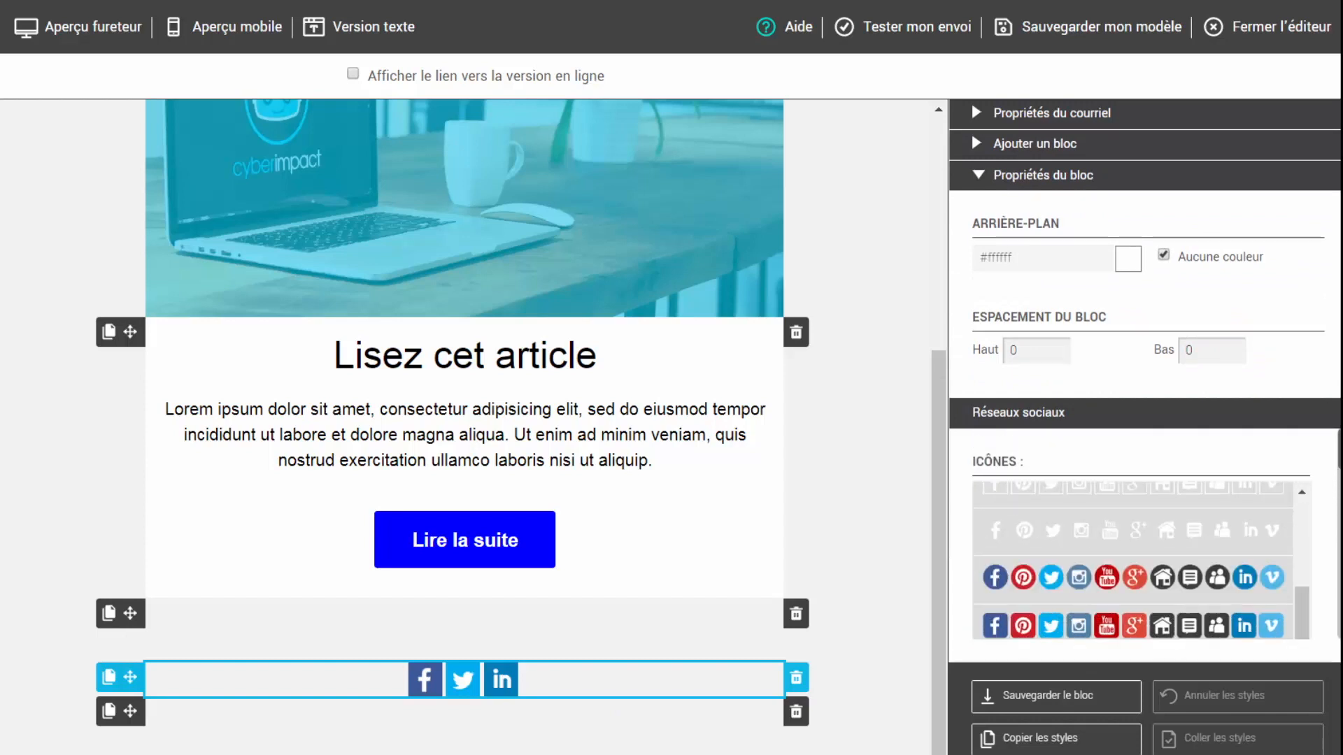
pyautogui.scroll(-8, 1326, 542)
pyautogui.scroll(-2, 1327, 542)
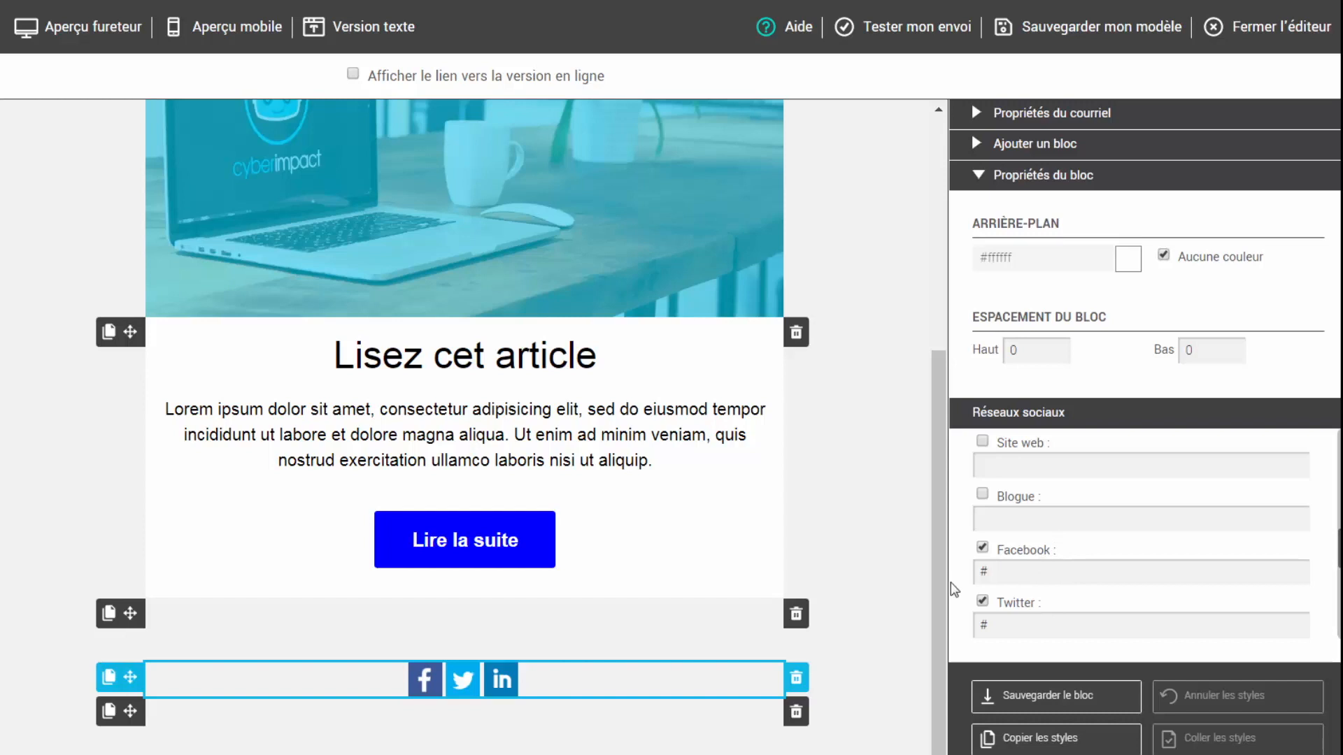
pyautogui.click(841, 511)
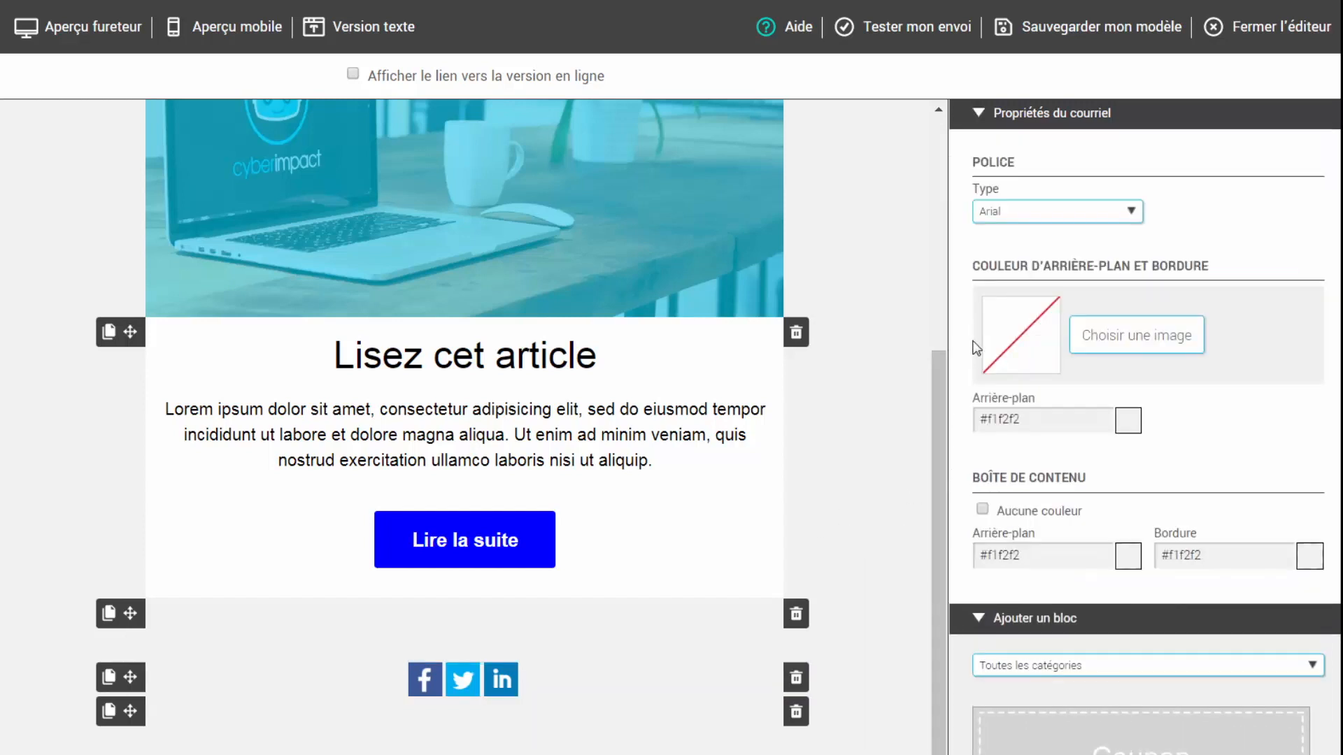
# - Add the French 'Demande de consentement Loi C-28' block from the Blocs de consentement category below the article block
pyautogui.click(979, 117)
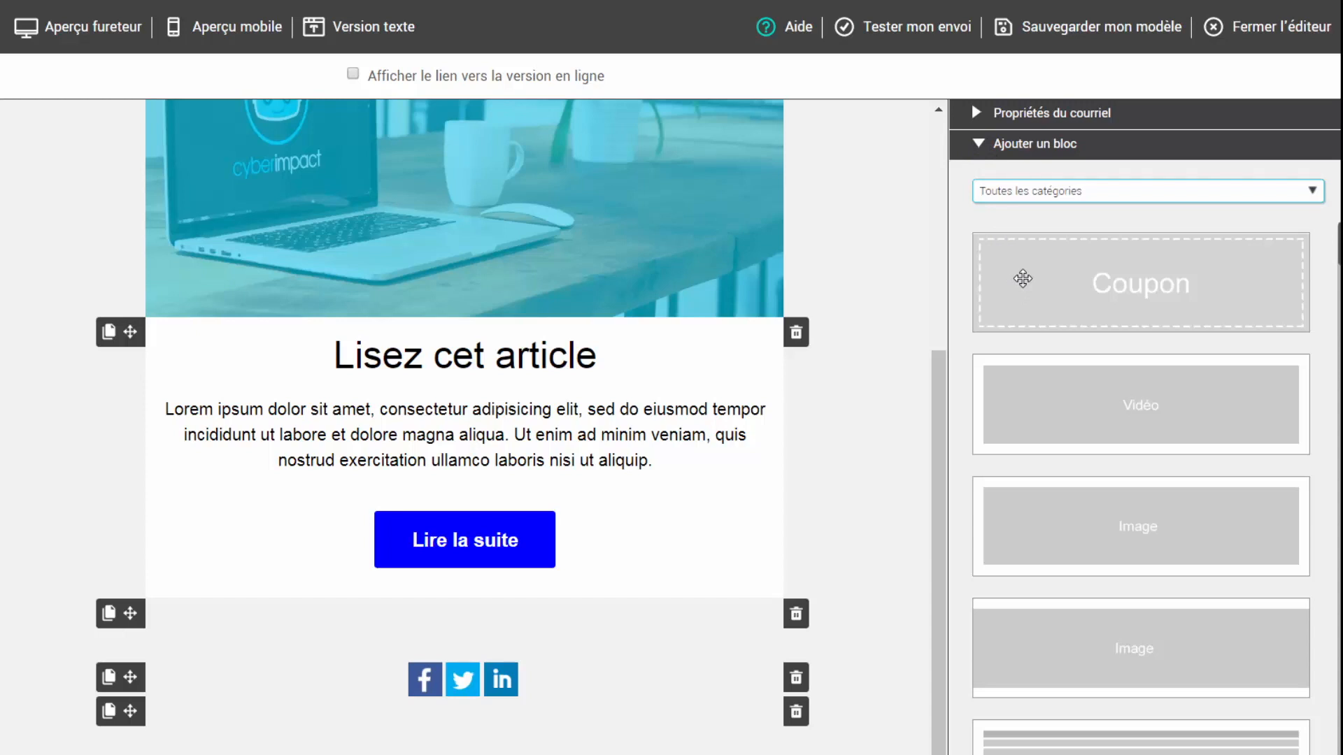
pyautogui.click(1035, 198)
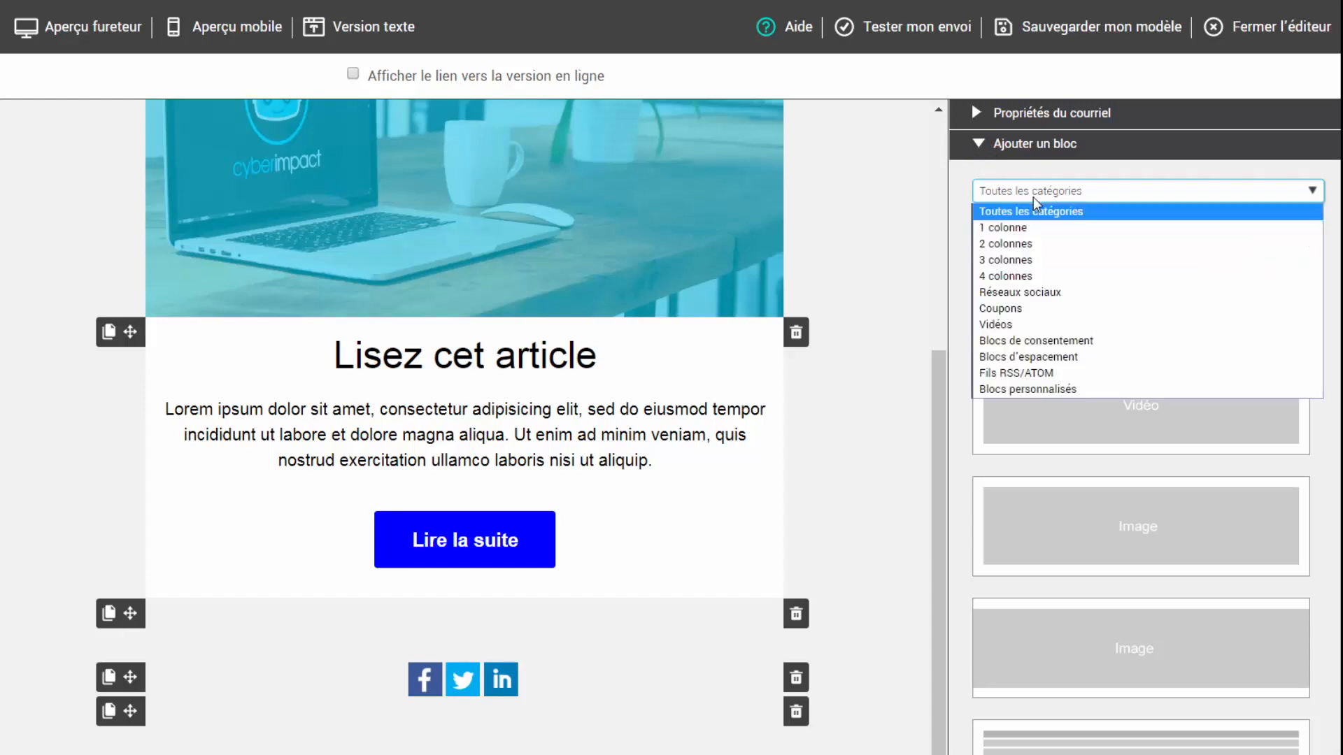
pyautogui.click(1046, 341)
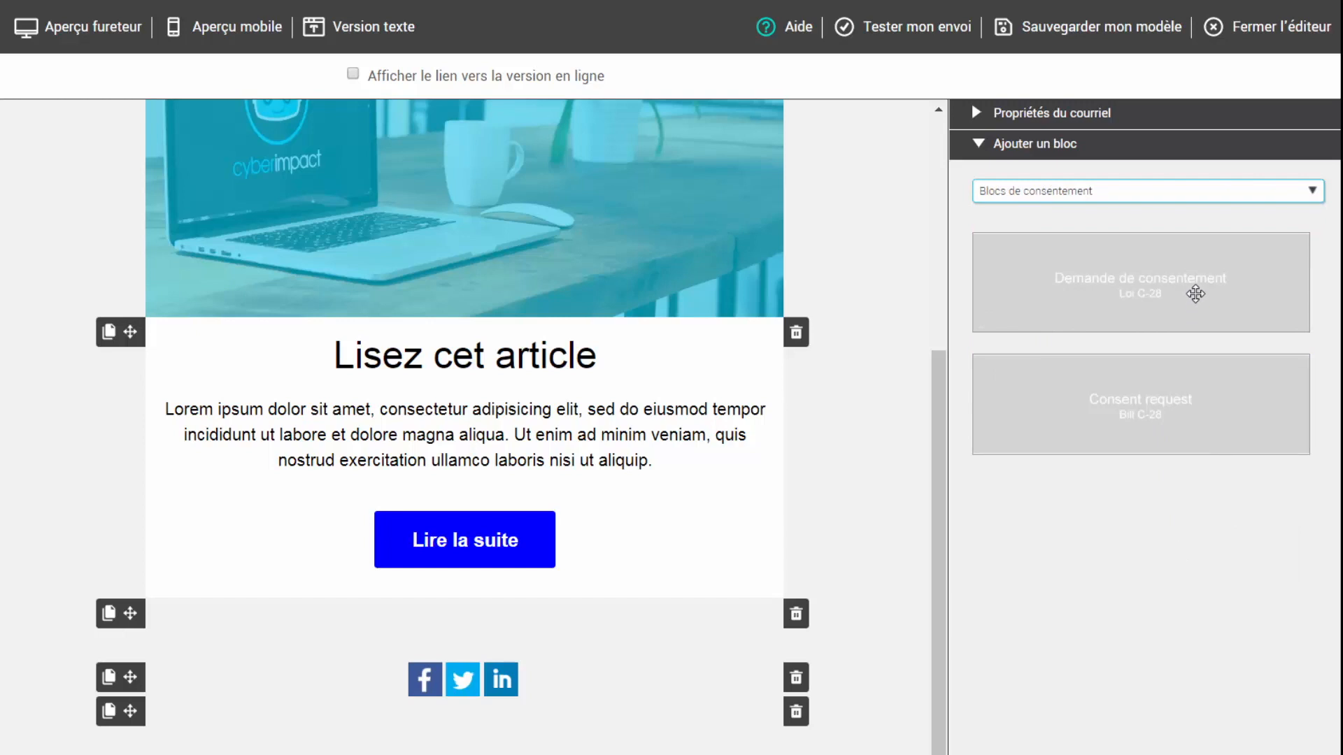
pyautogui.moveTo(1195, 293); pyautogui.dragTo(766, 603)
pyautogui.moveTo(931, 462); pyautogui.dragTo(932, 504)
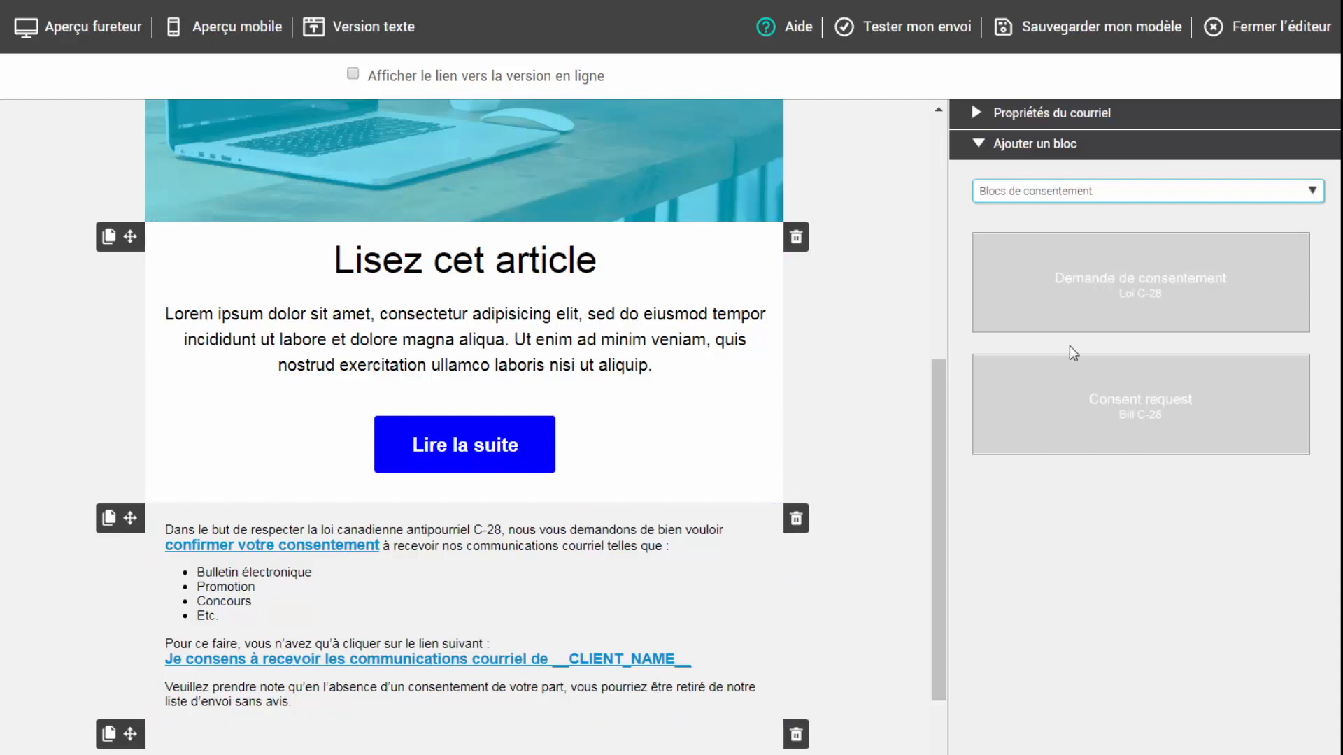
# - Add a Coupon block from the Coupons category between the article block and the consent request
pyautogui.click(1060, 200)
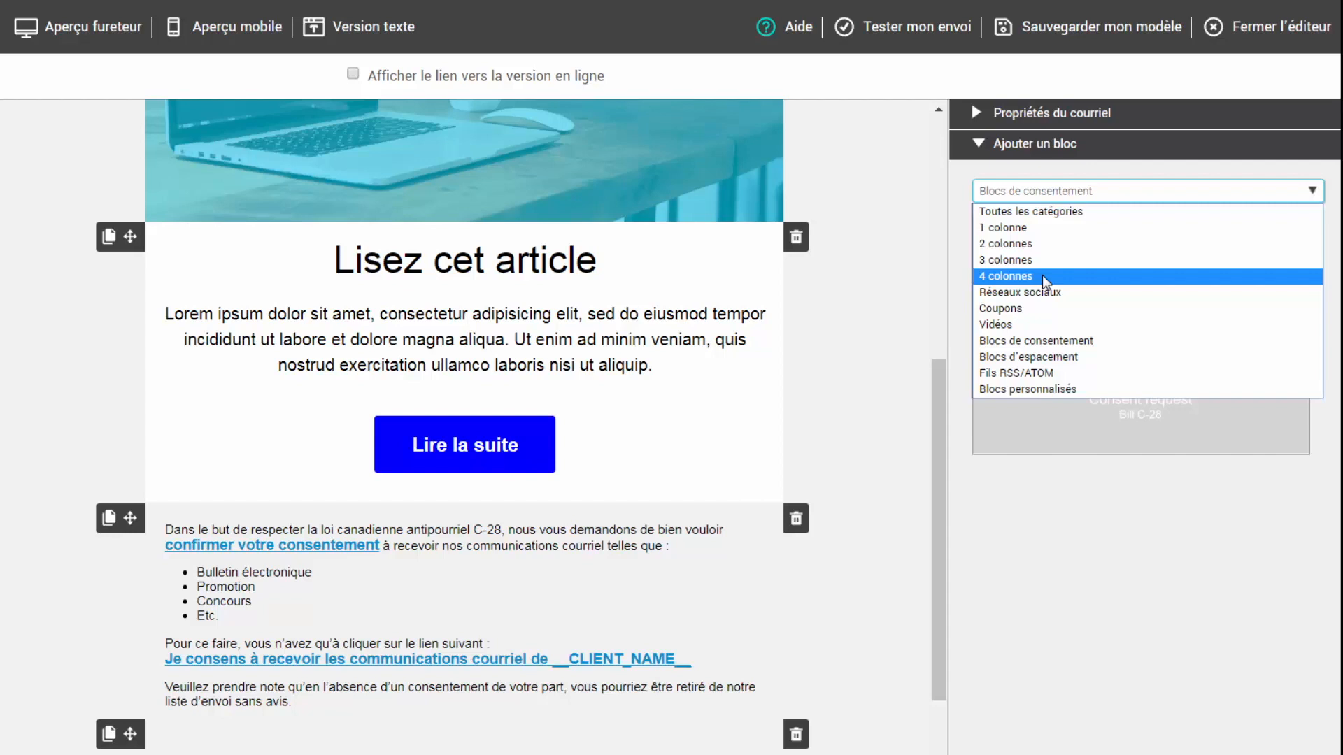
pyautogui.click(1056, 308)
pyautogui.moveTo(1163, 273); pyautogui.dragTo(594, 584)
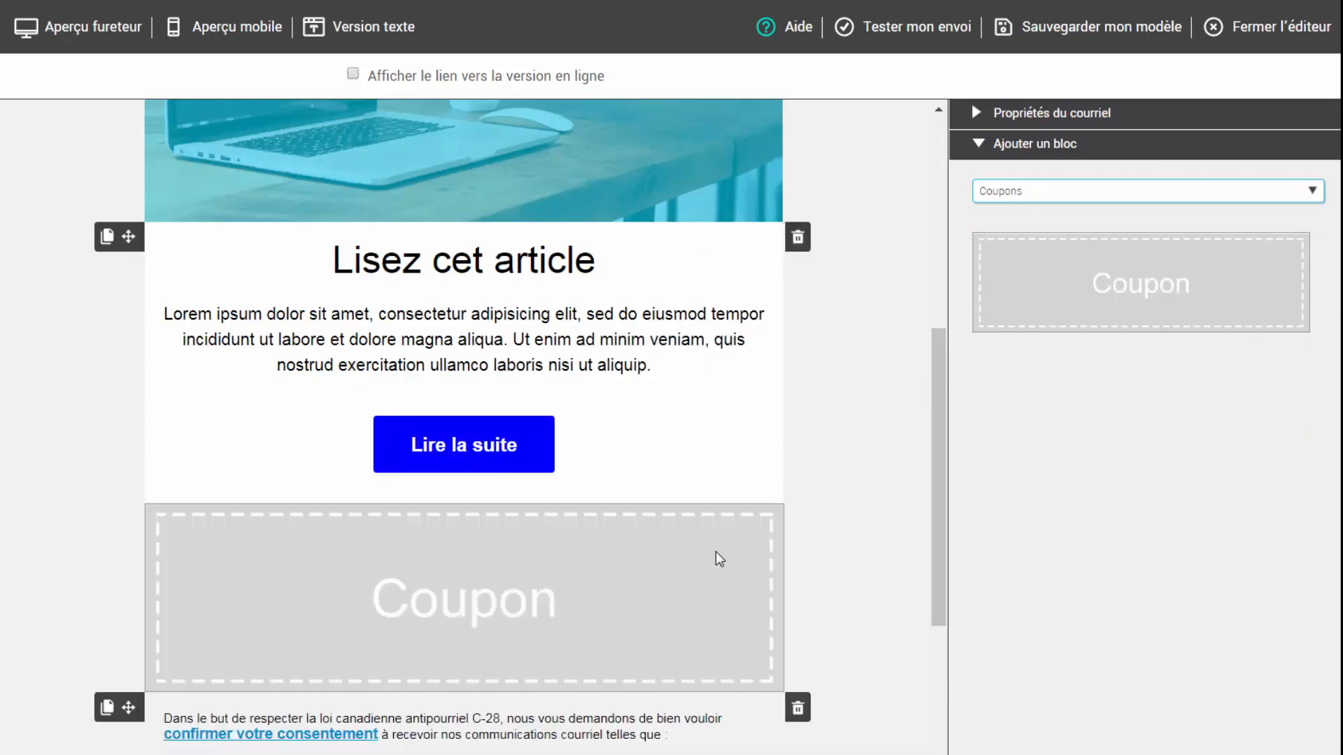
pyautogui.scroll(-3, 810, 451)
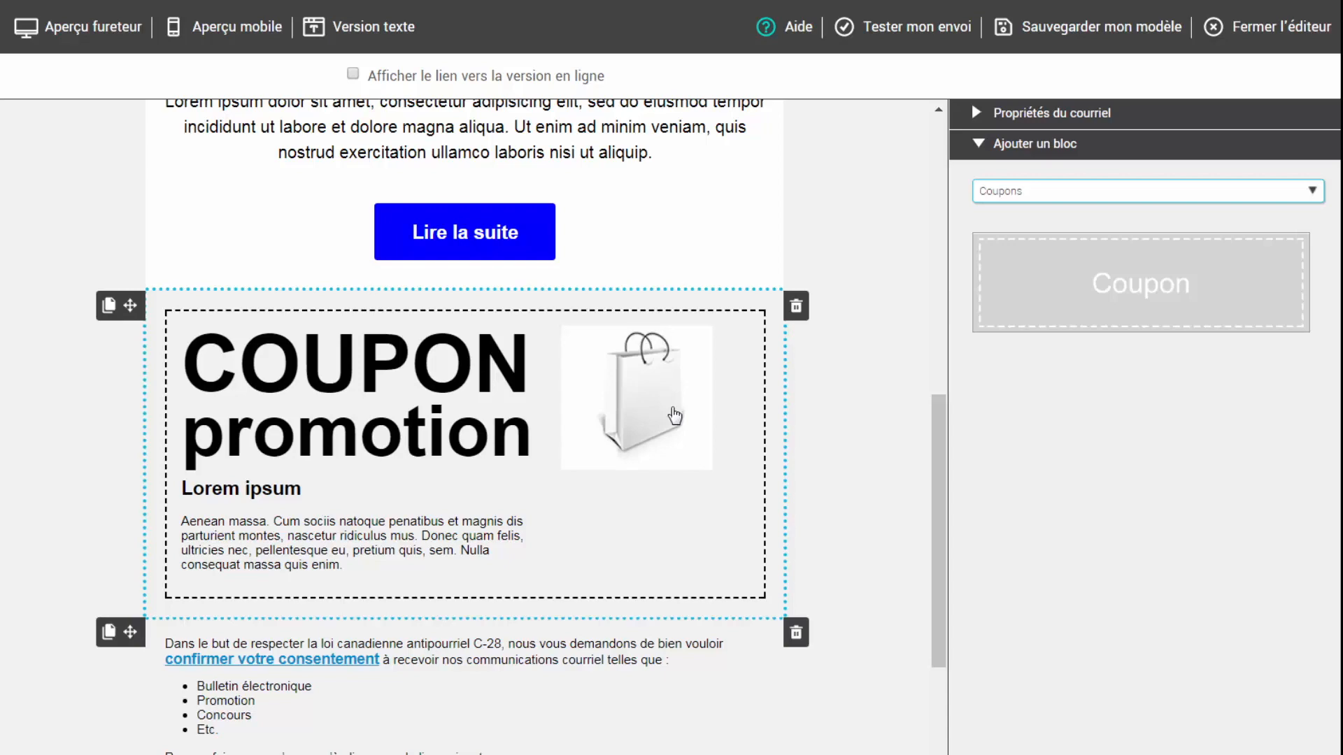
# - Save the template with the title 'Test'
pyautogui.scroll(10, 874, 362)
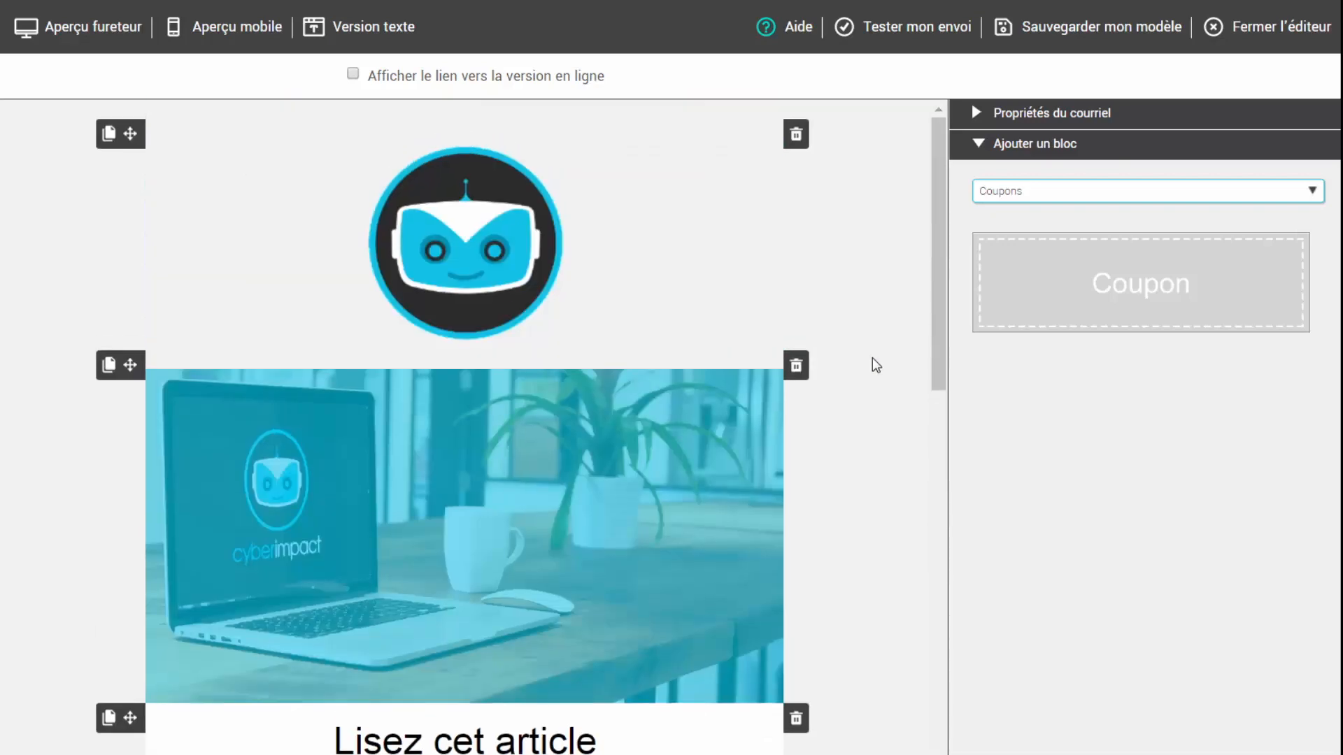
pyautogui.click(1111, 28)
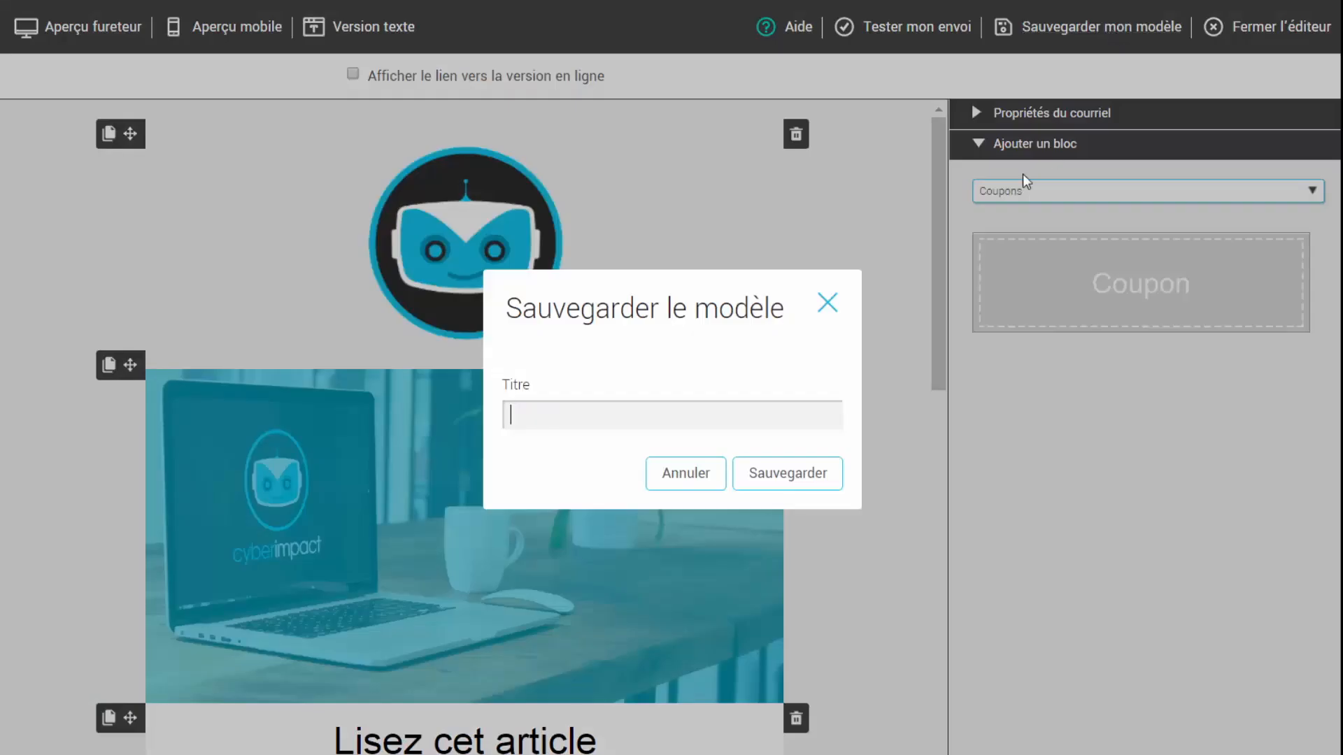
pyautogui.click(624, 424)
pyautogui.write('Test')
pyautogui.click(761, 482)
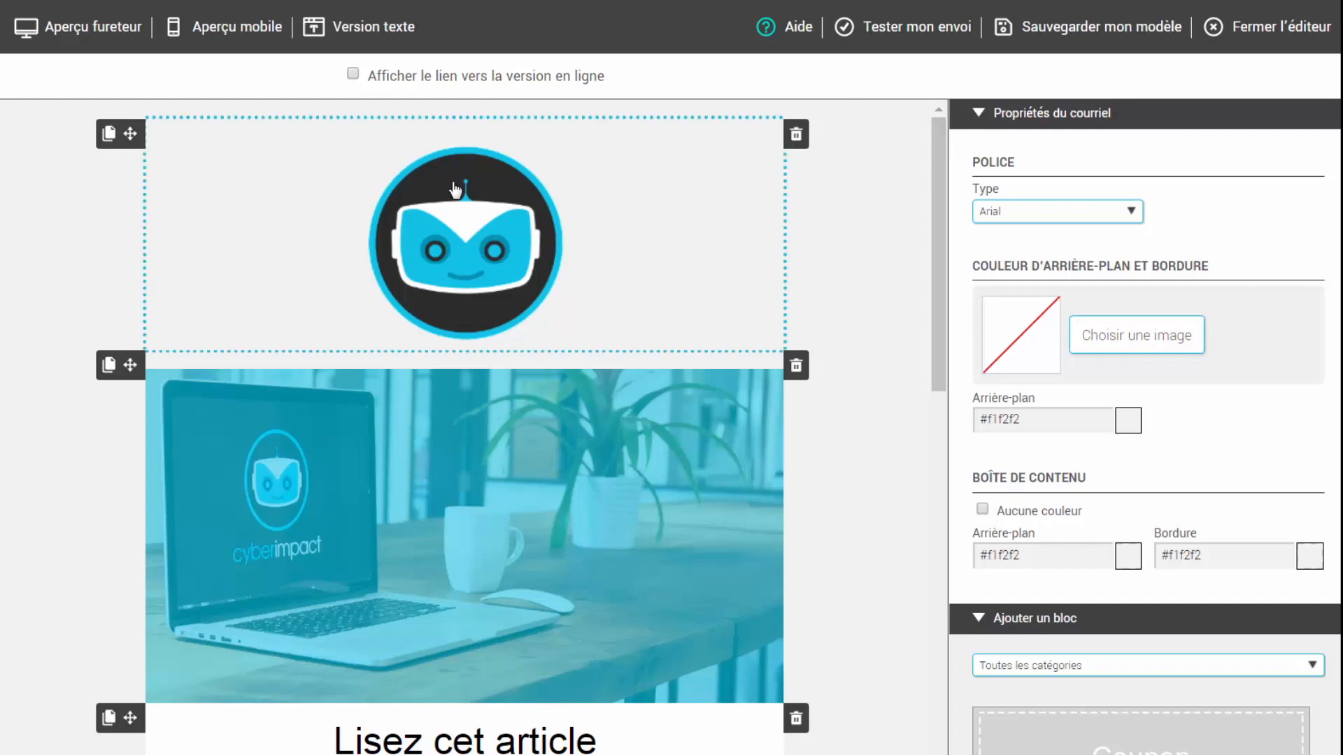
# - Preview the template's mobile version and look at the test-send form without sending anything
pyautogui.click(234, 30)
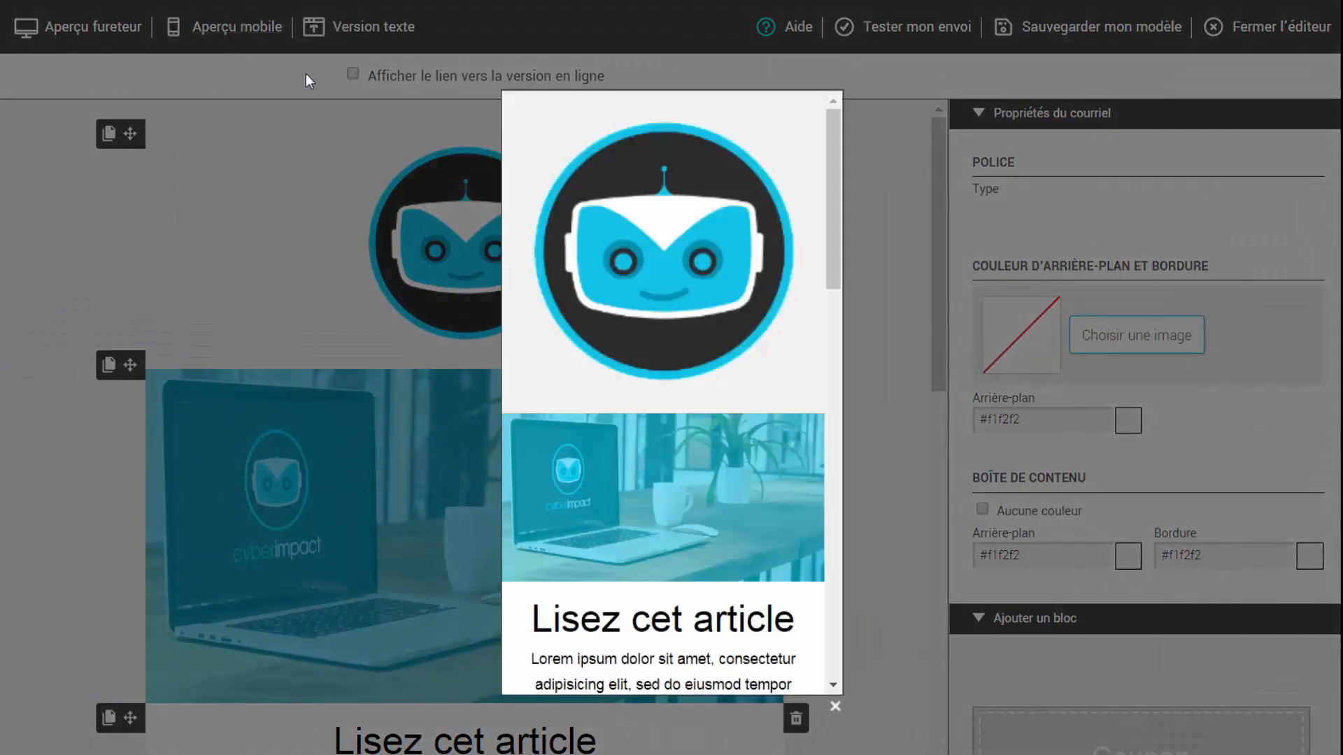
pyautogui.moveTo(837, 128)
pyautogui.mouseDown()
pyautogui.moveTo(832, 456)
pyautogui.moveTo(841, 107)
pyautogui.mouseUp()
pyautogui.click(863, 186)
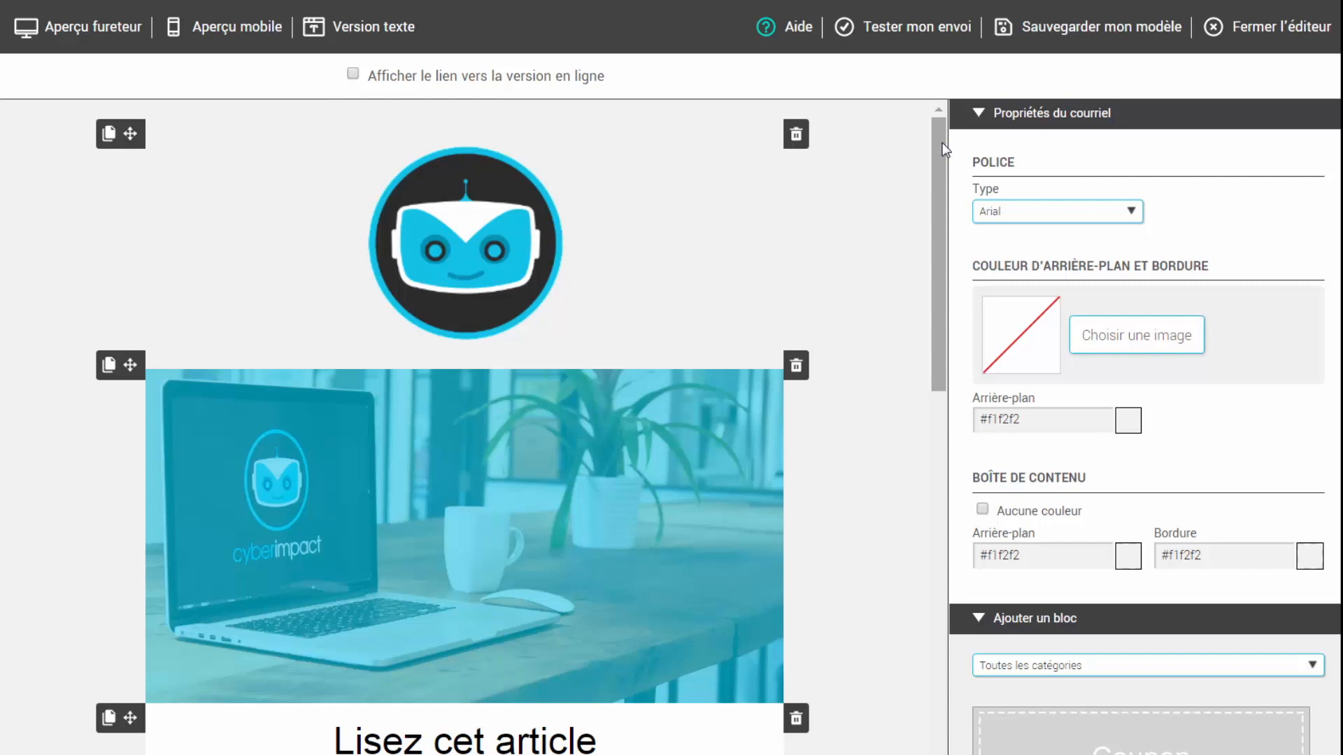
pyautogui.click(929, 39)
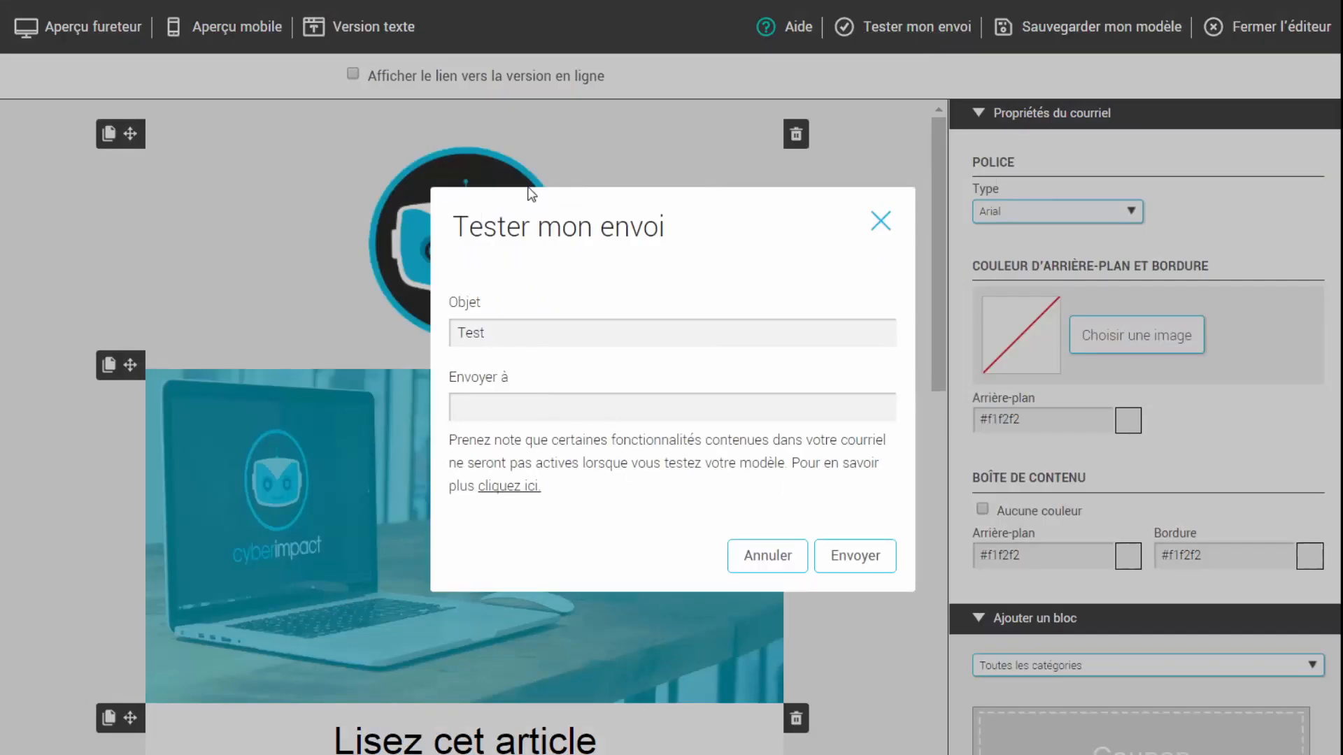
pyautogui.click(879, 223)
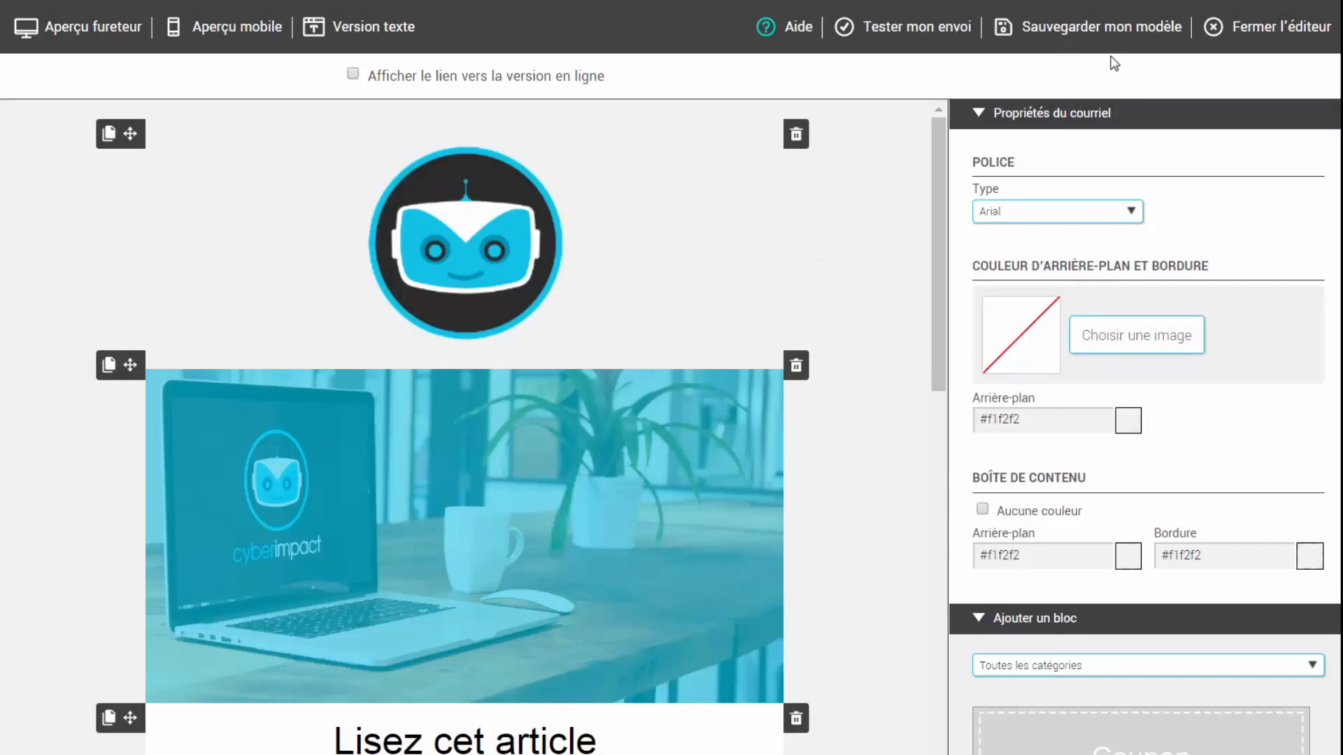
# - Save the template again under the title 'Test' and close the editor to return to the template list
pyautogui.click(1118, 28)
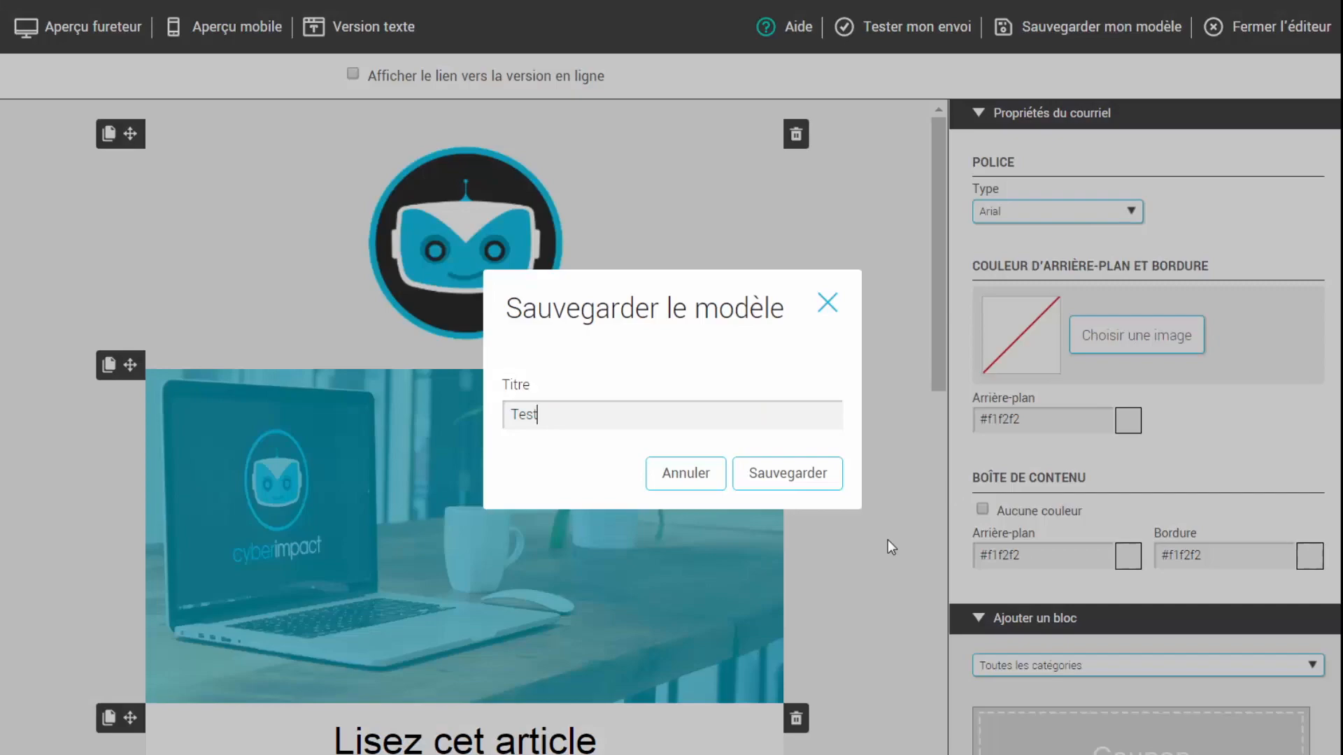
pyautogui.click(777, 481)
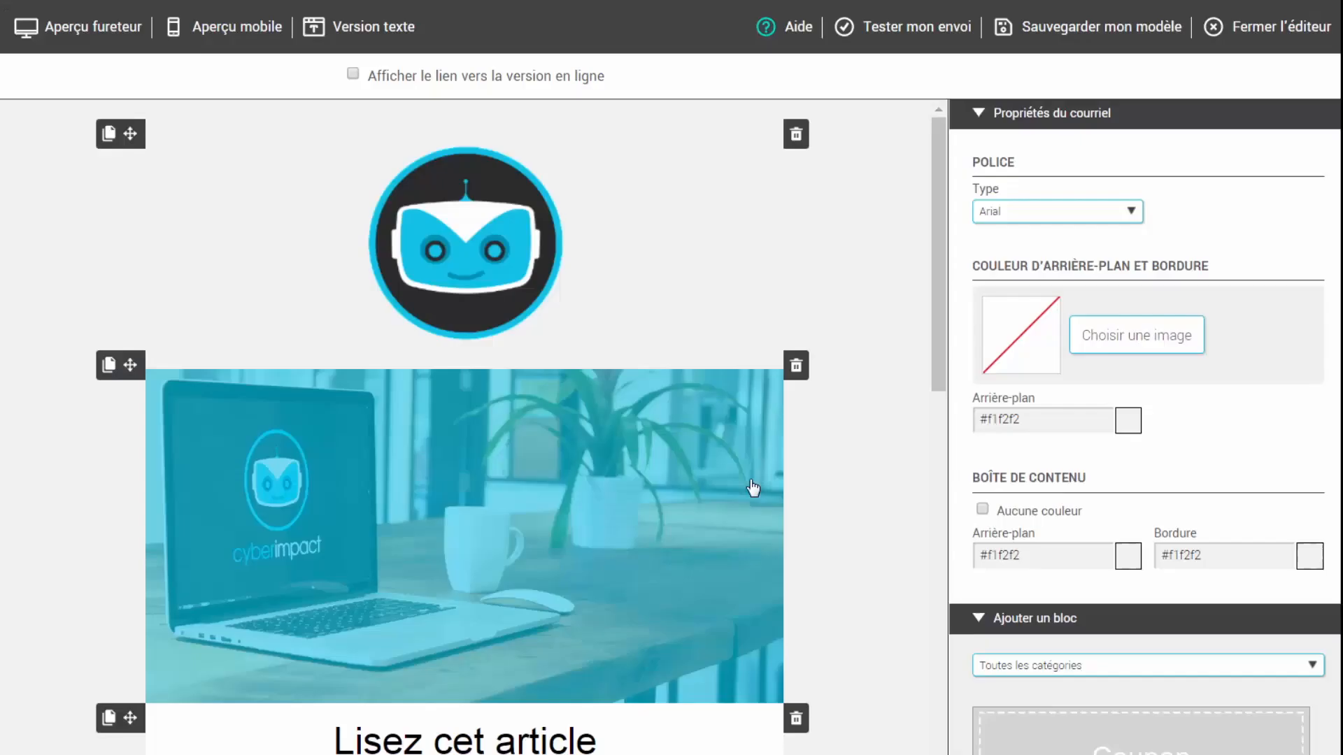
pyautogui.click(1271, 31)
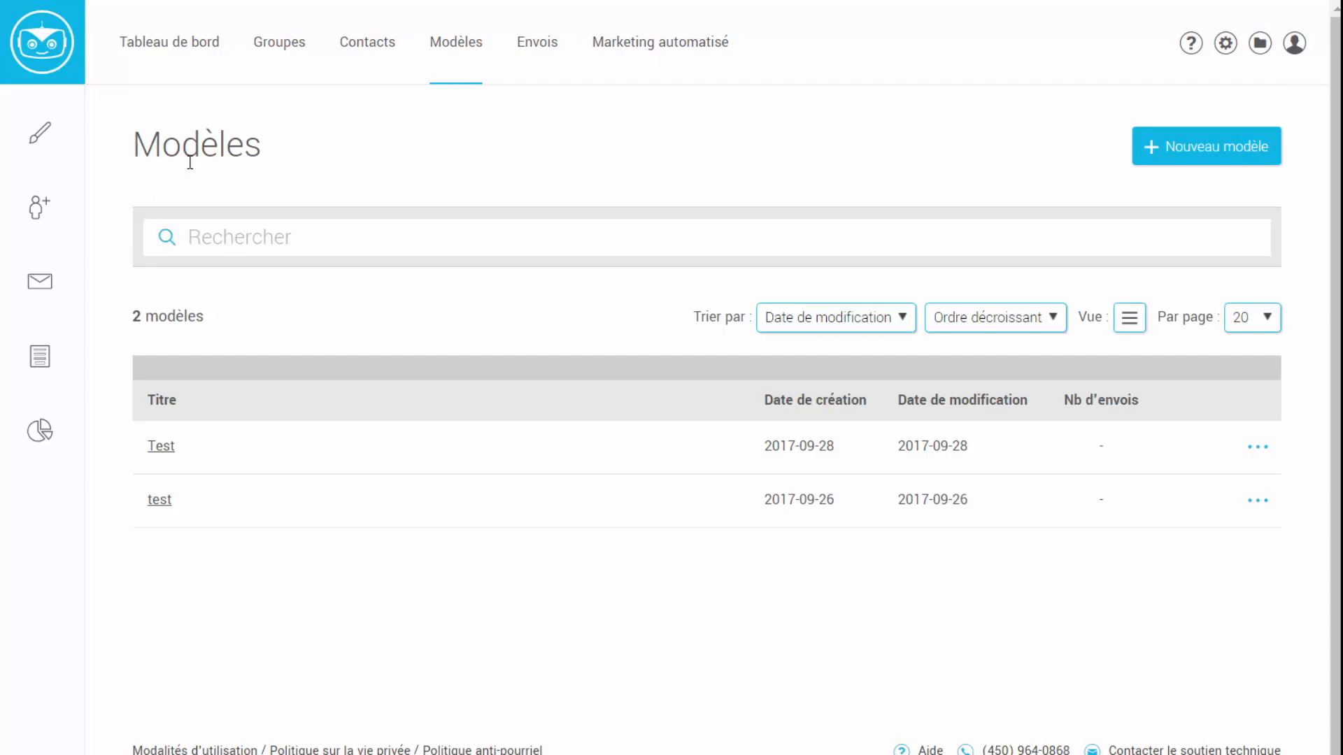